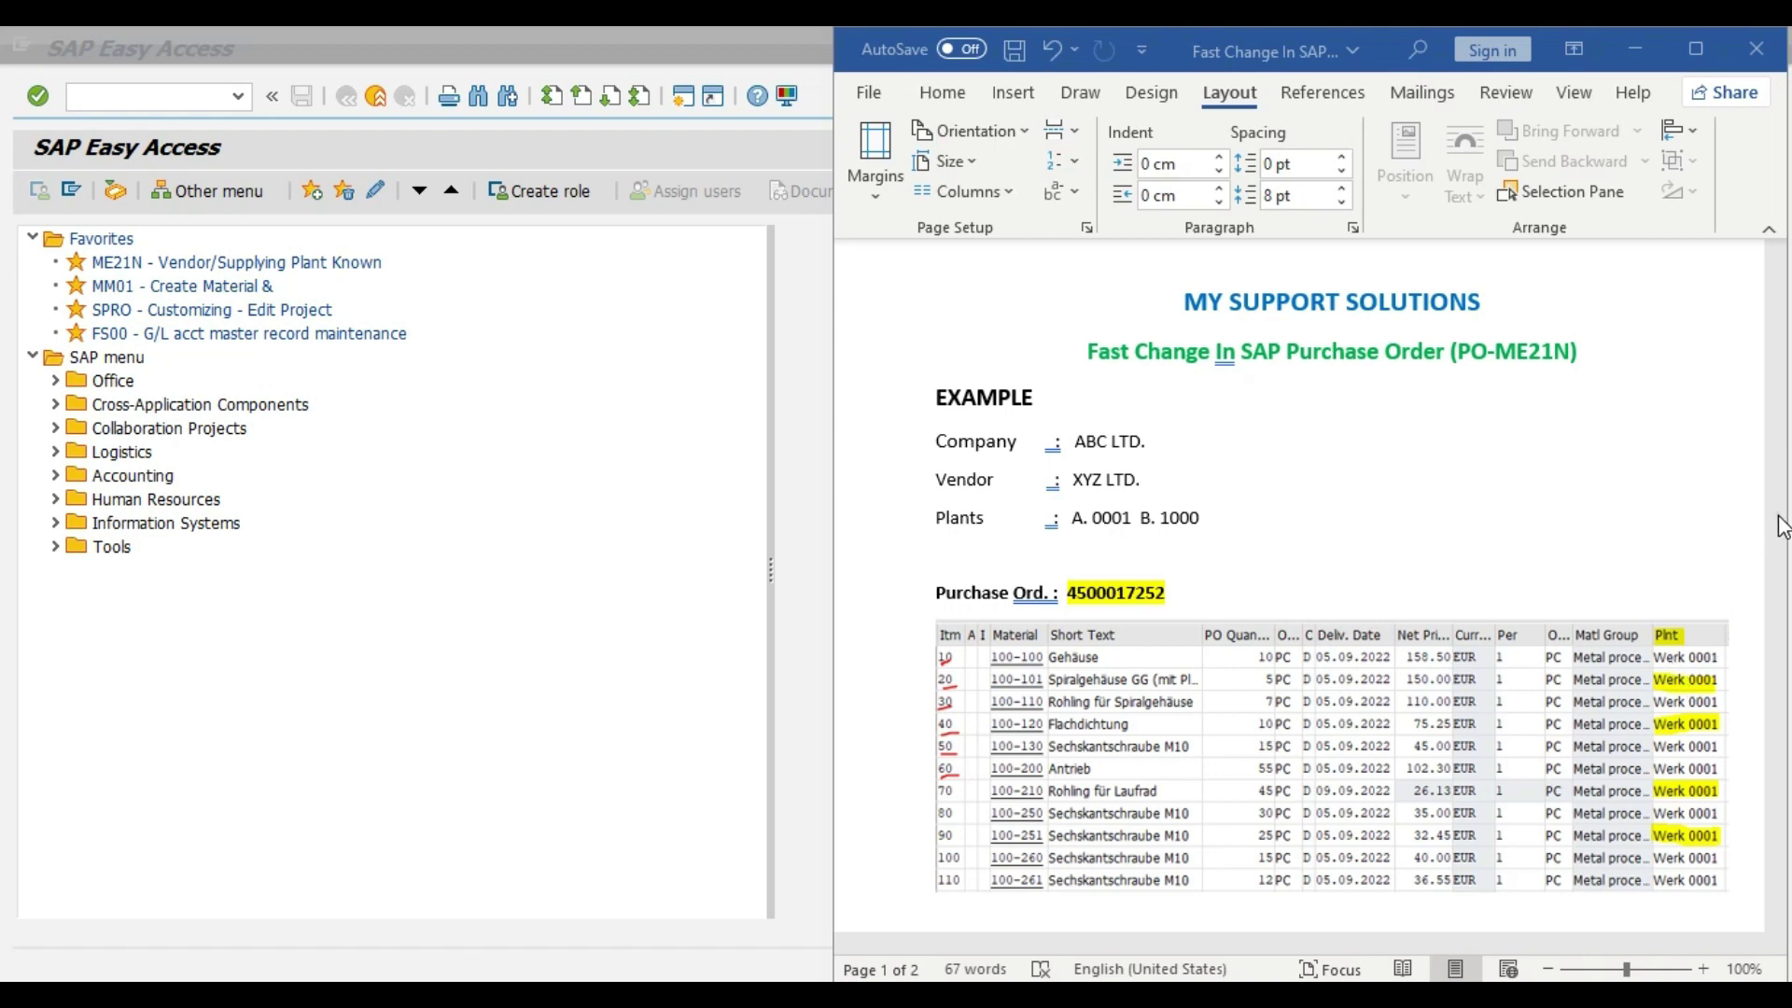
Review the example purchase order items and the two fast-change requirements in the Word document.
drag(1773, 411, 1776, 462)
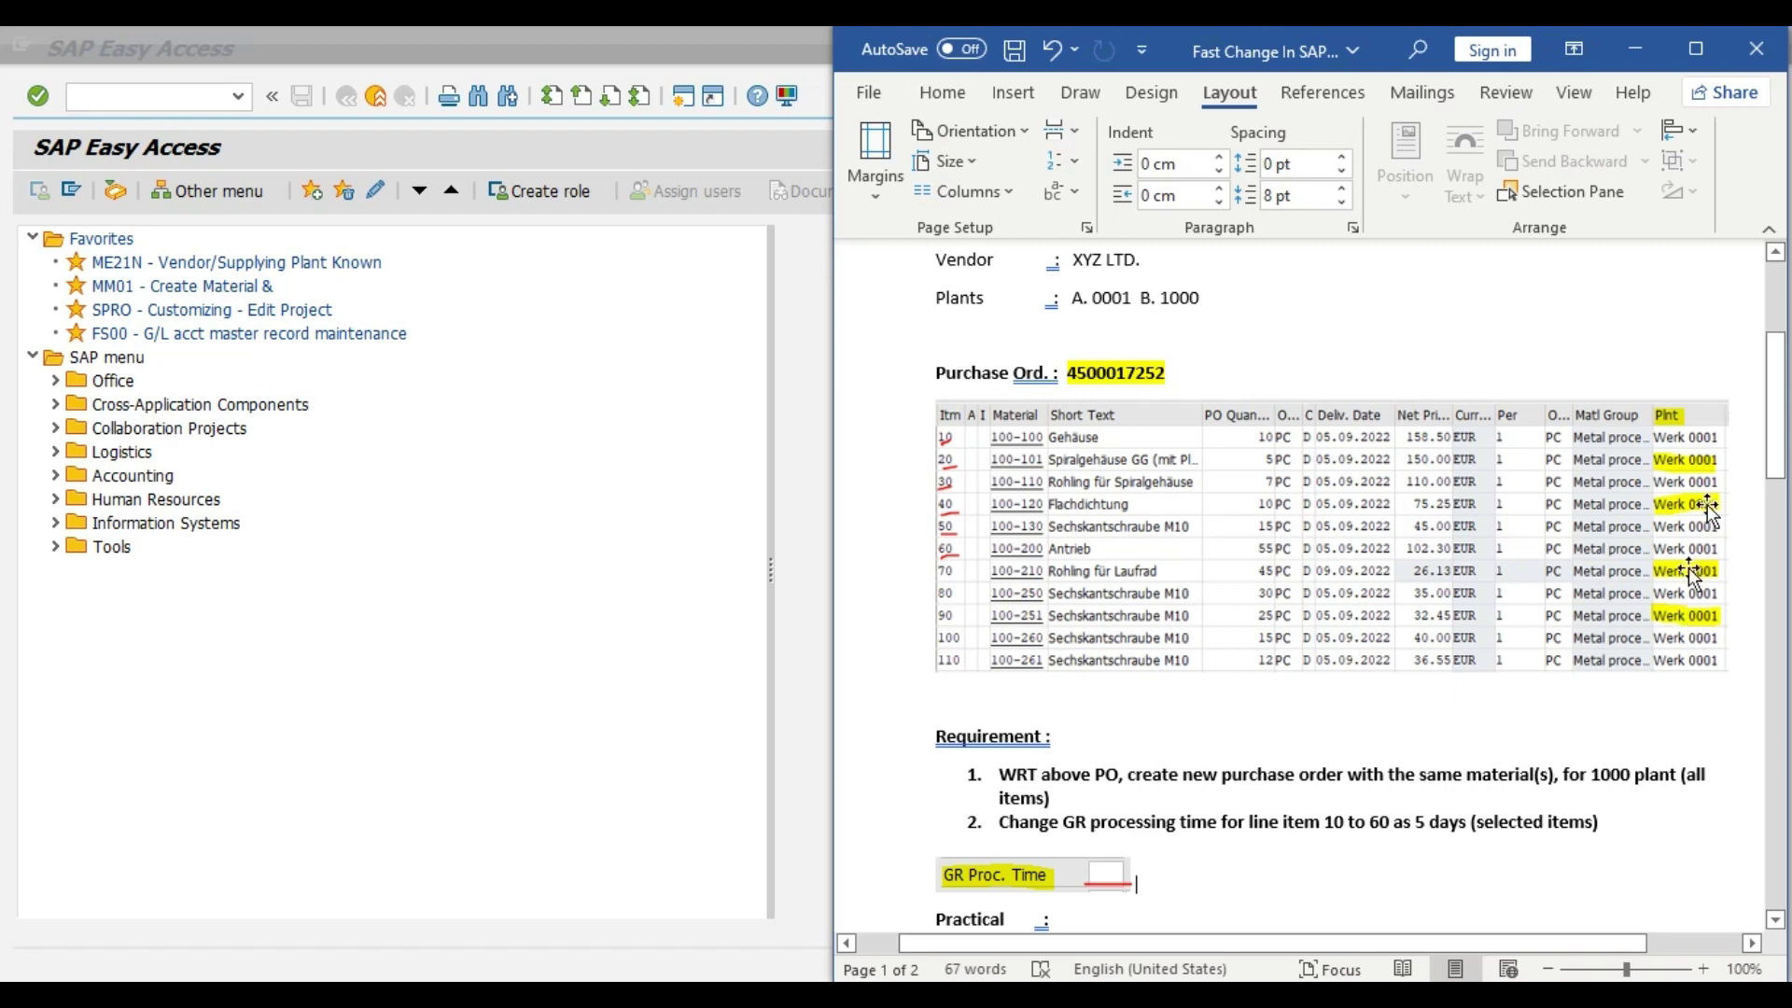
scroll(1776, 411, up, 3)
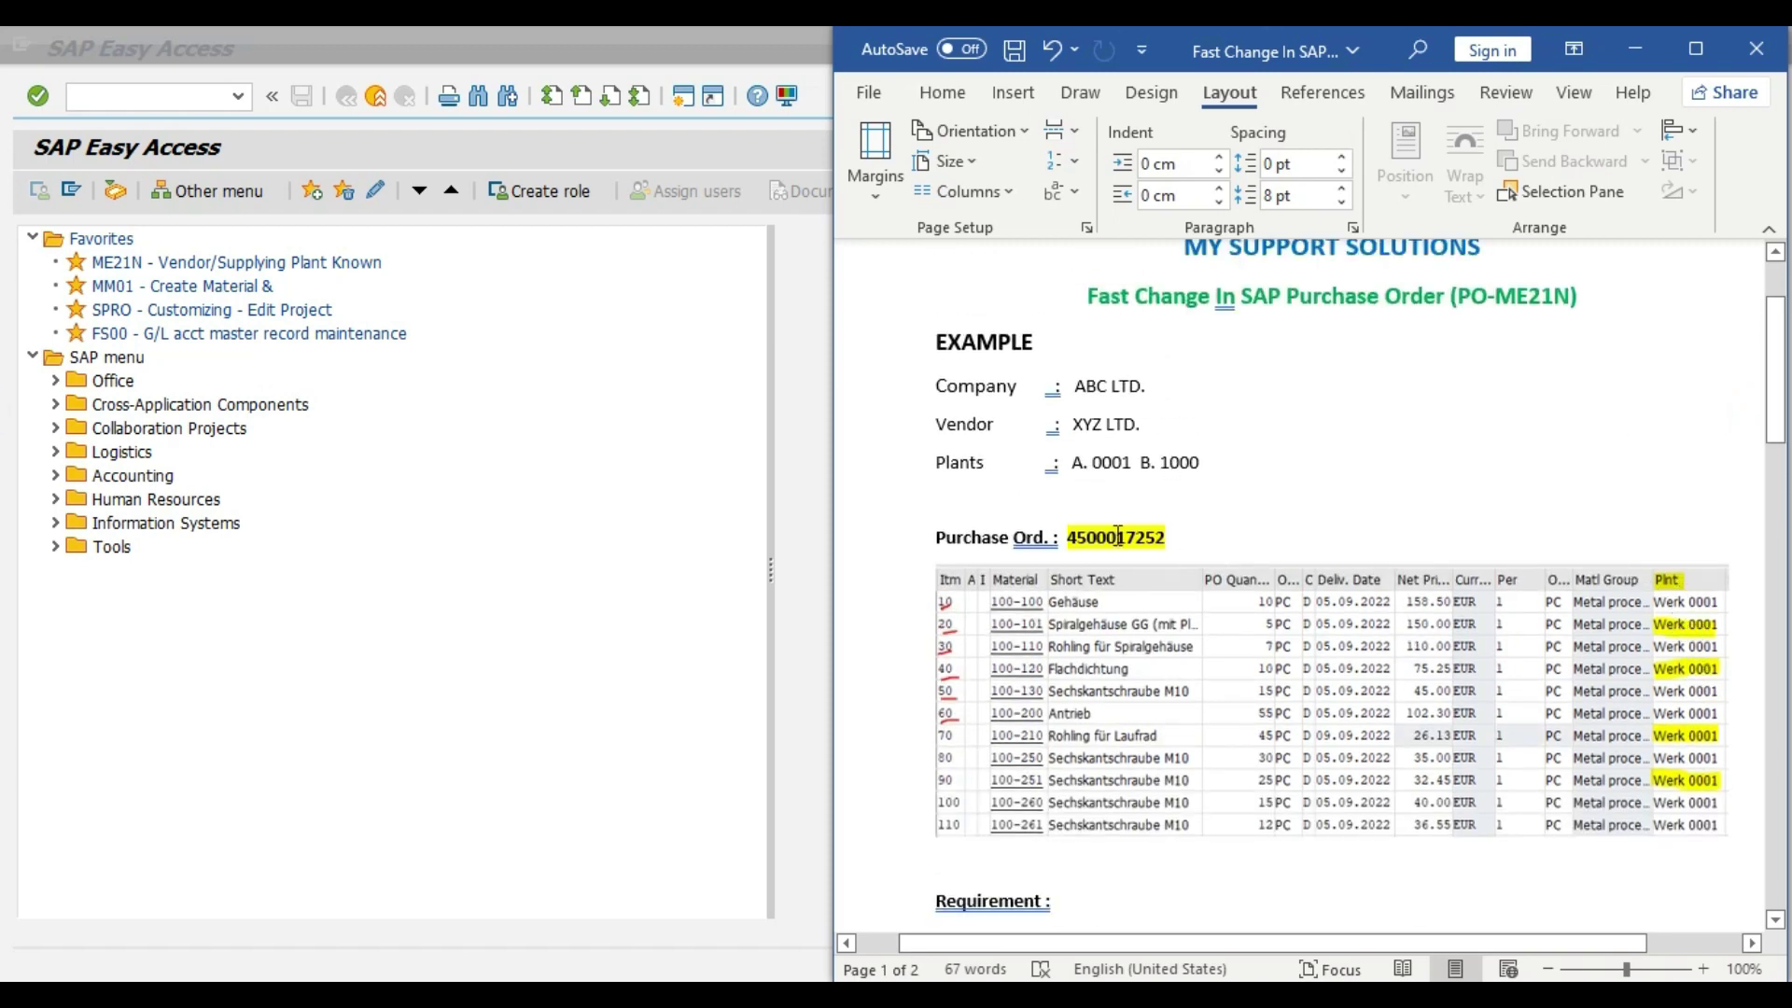
drag(1775, 378, 1781, 425)
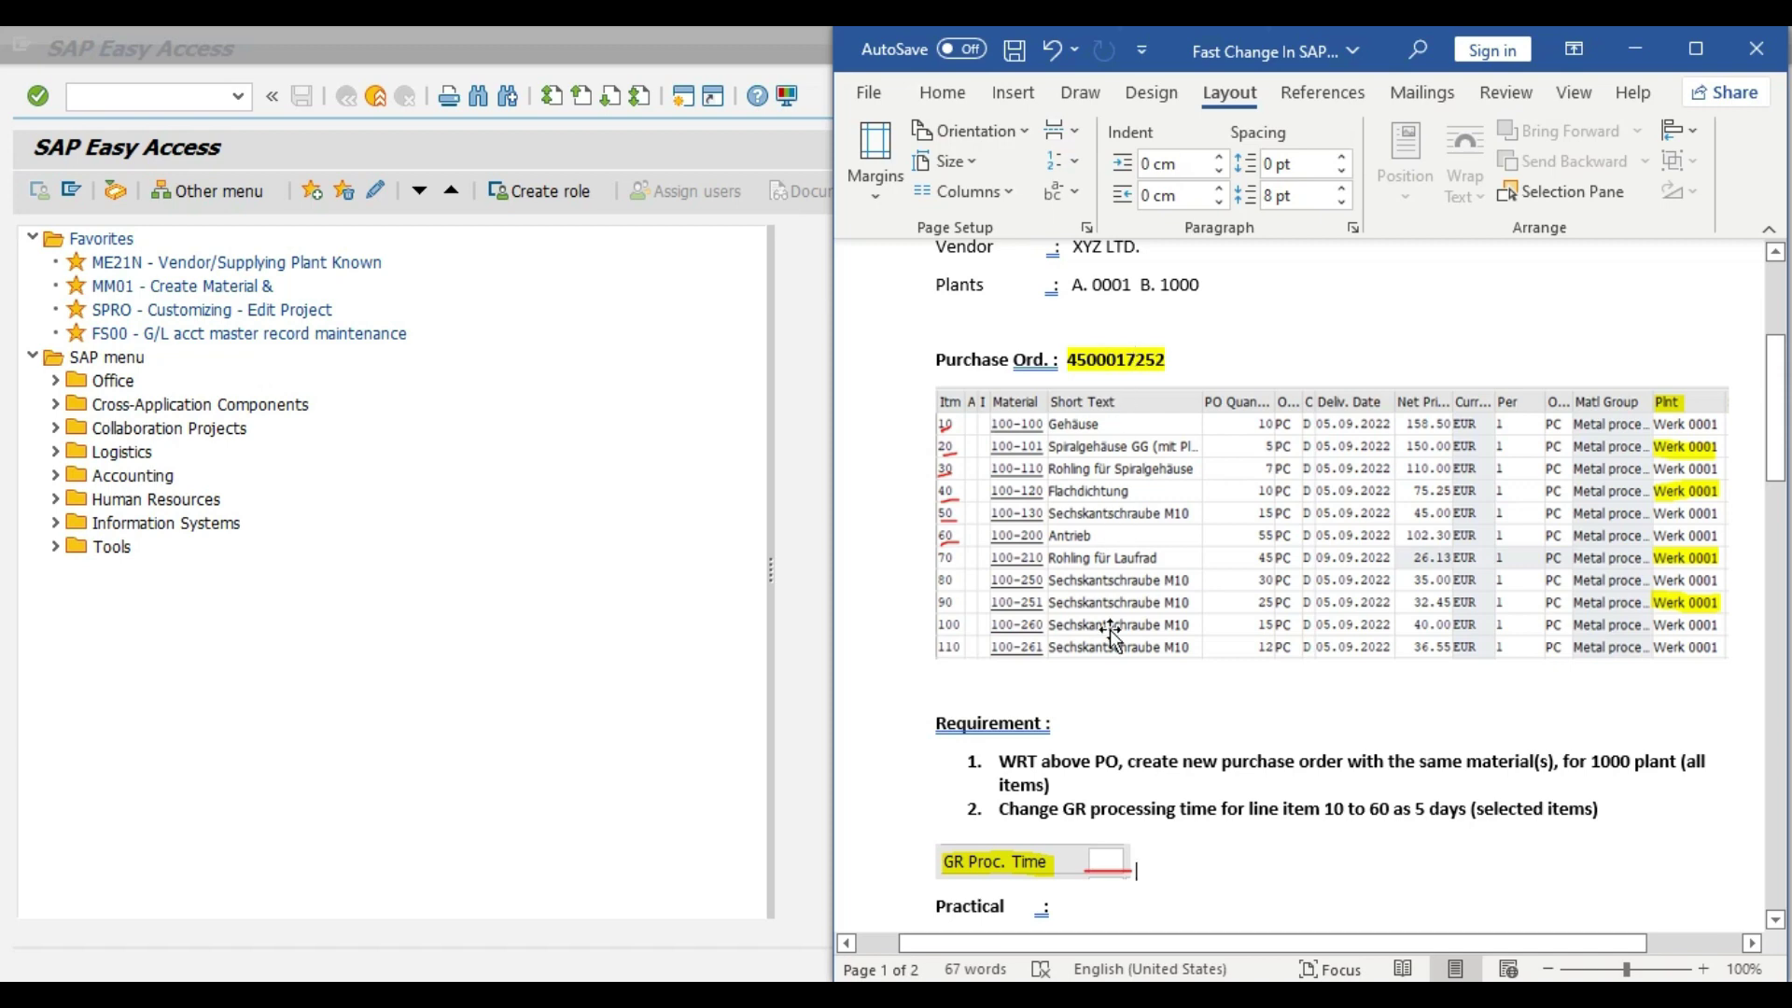
drag(1780, 383, 1780, 399)
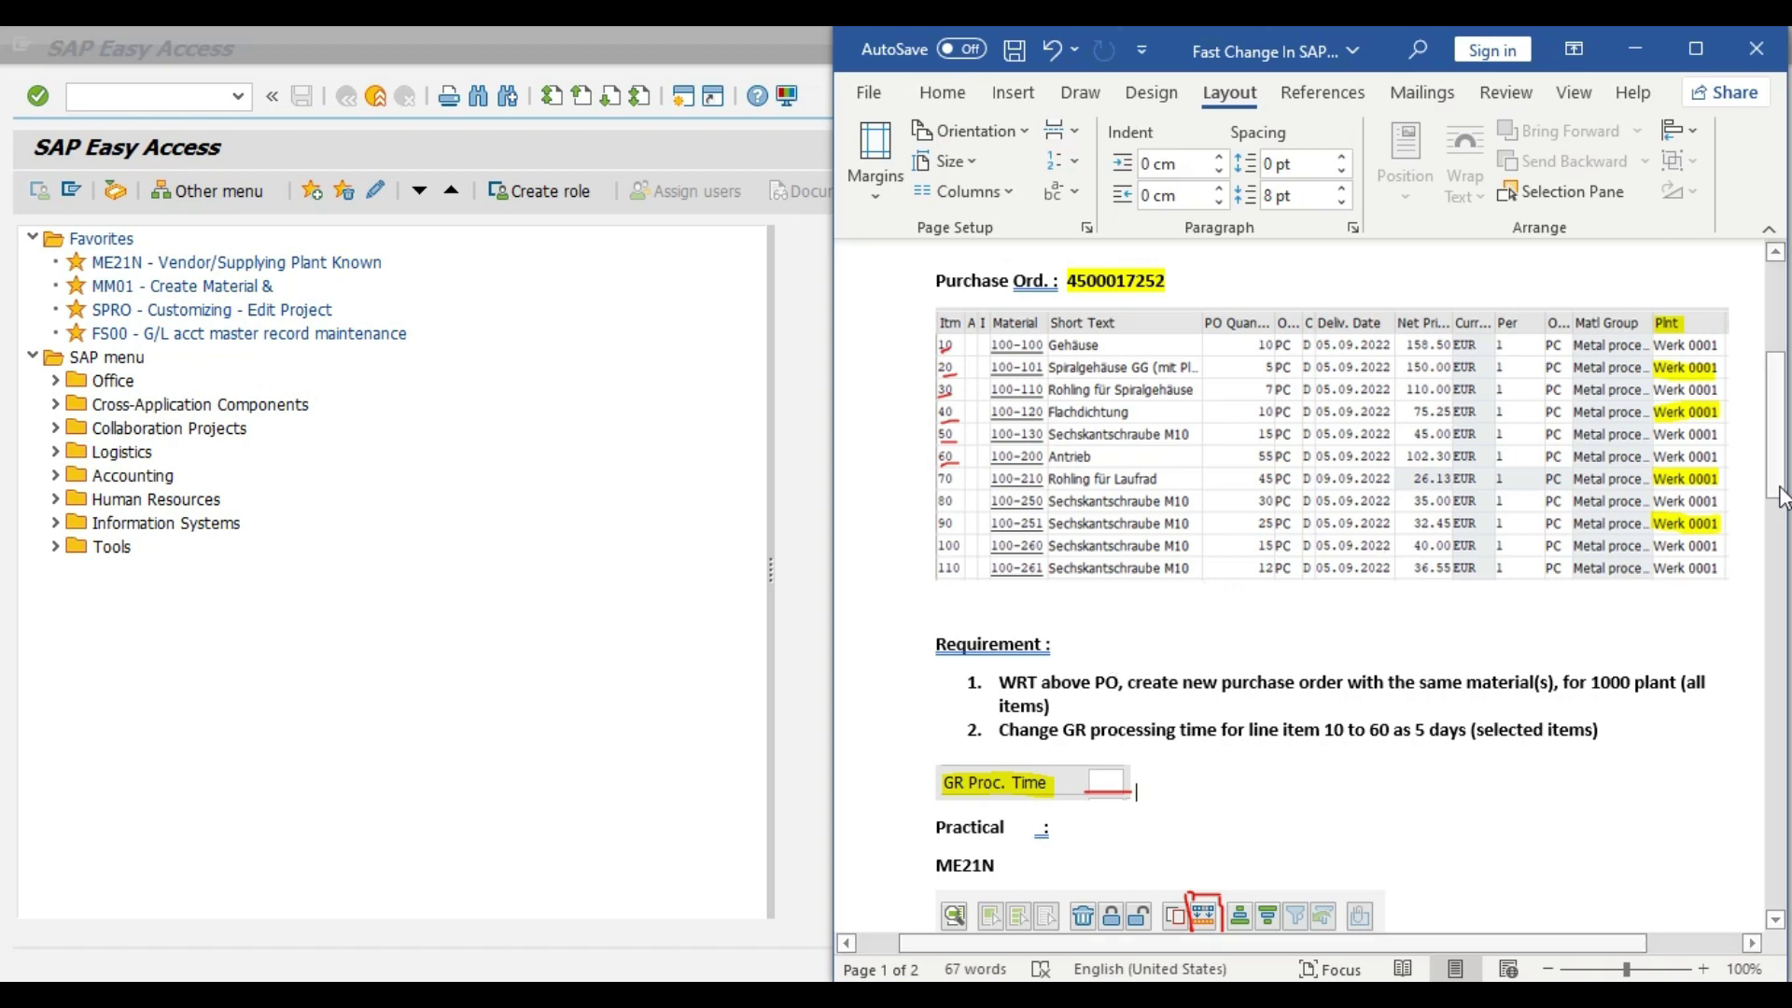
drag(1776, 467, 1117, 642)
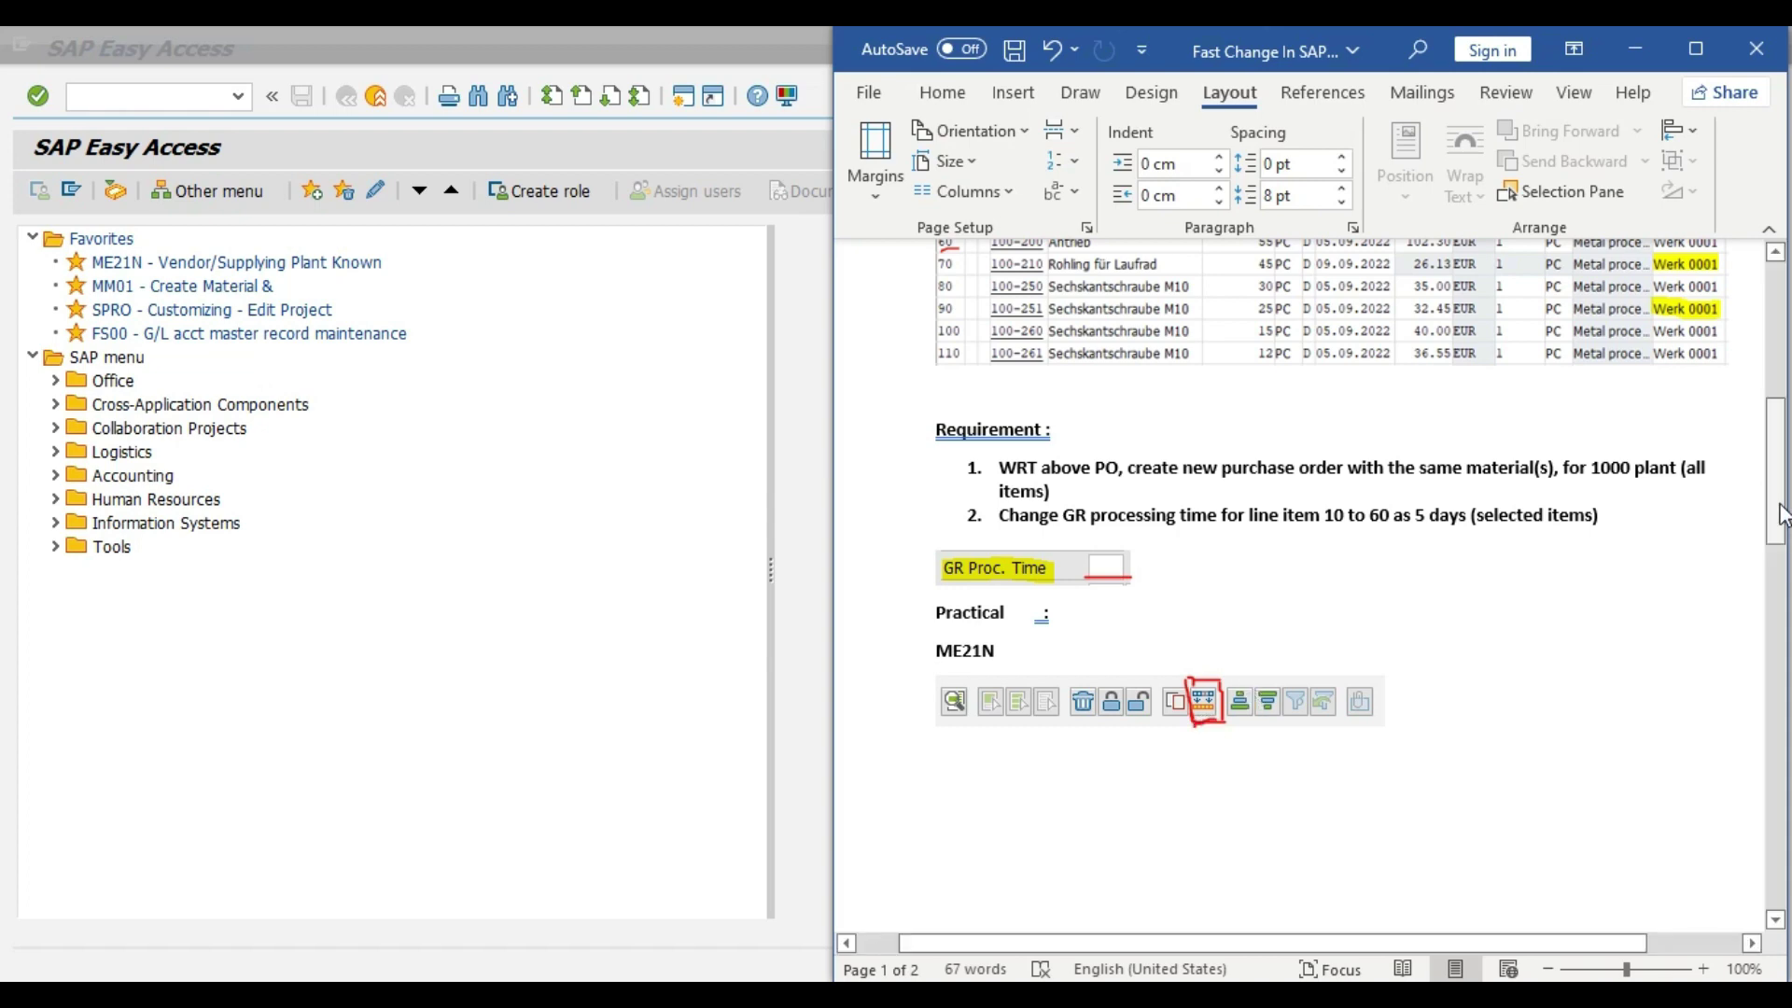
scroll(1778, 504, up, 10)
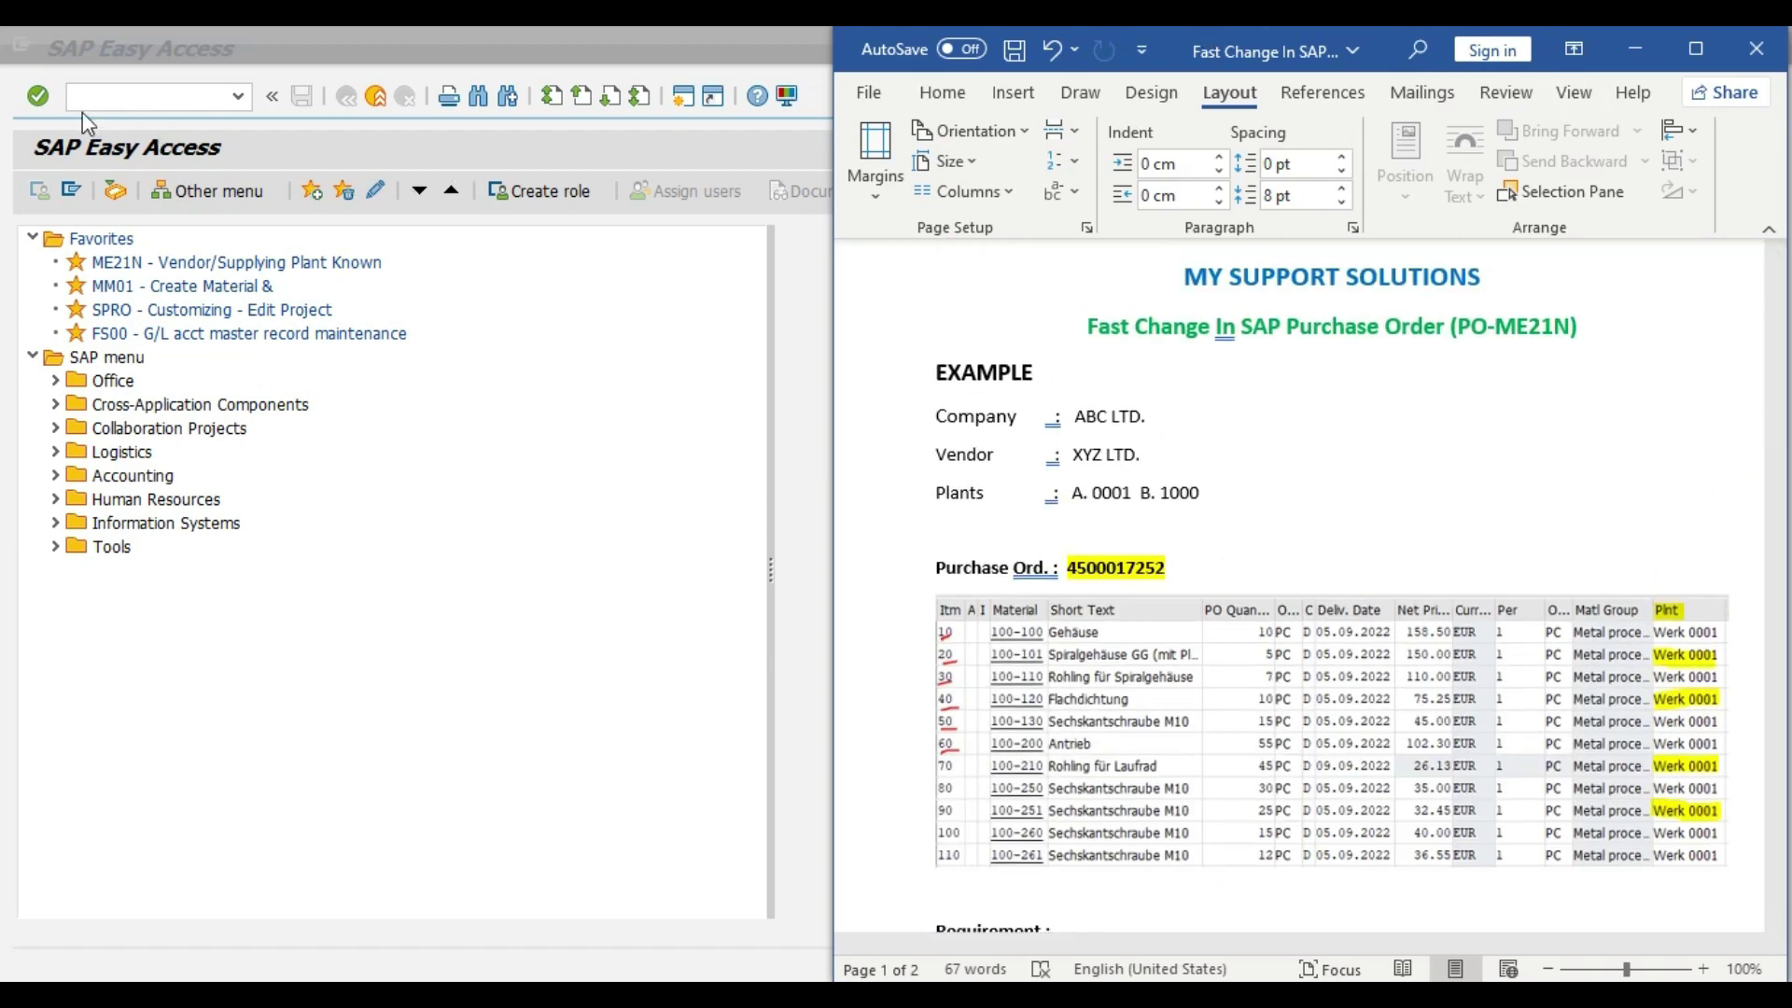
Switch to SAP and start transaction ME21N to create a purchase order.
click(147, 98)
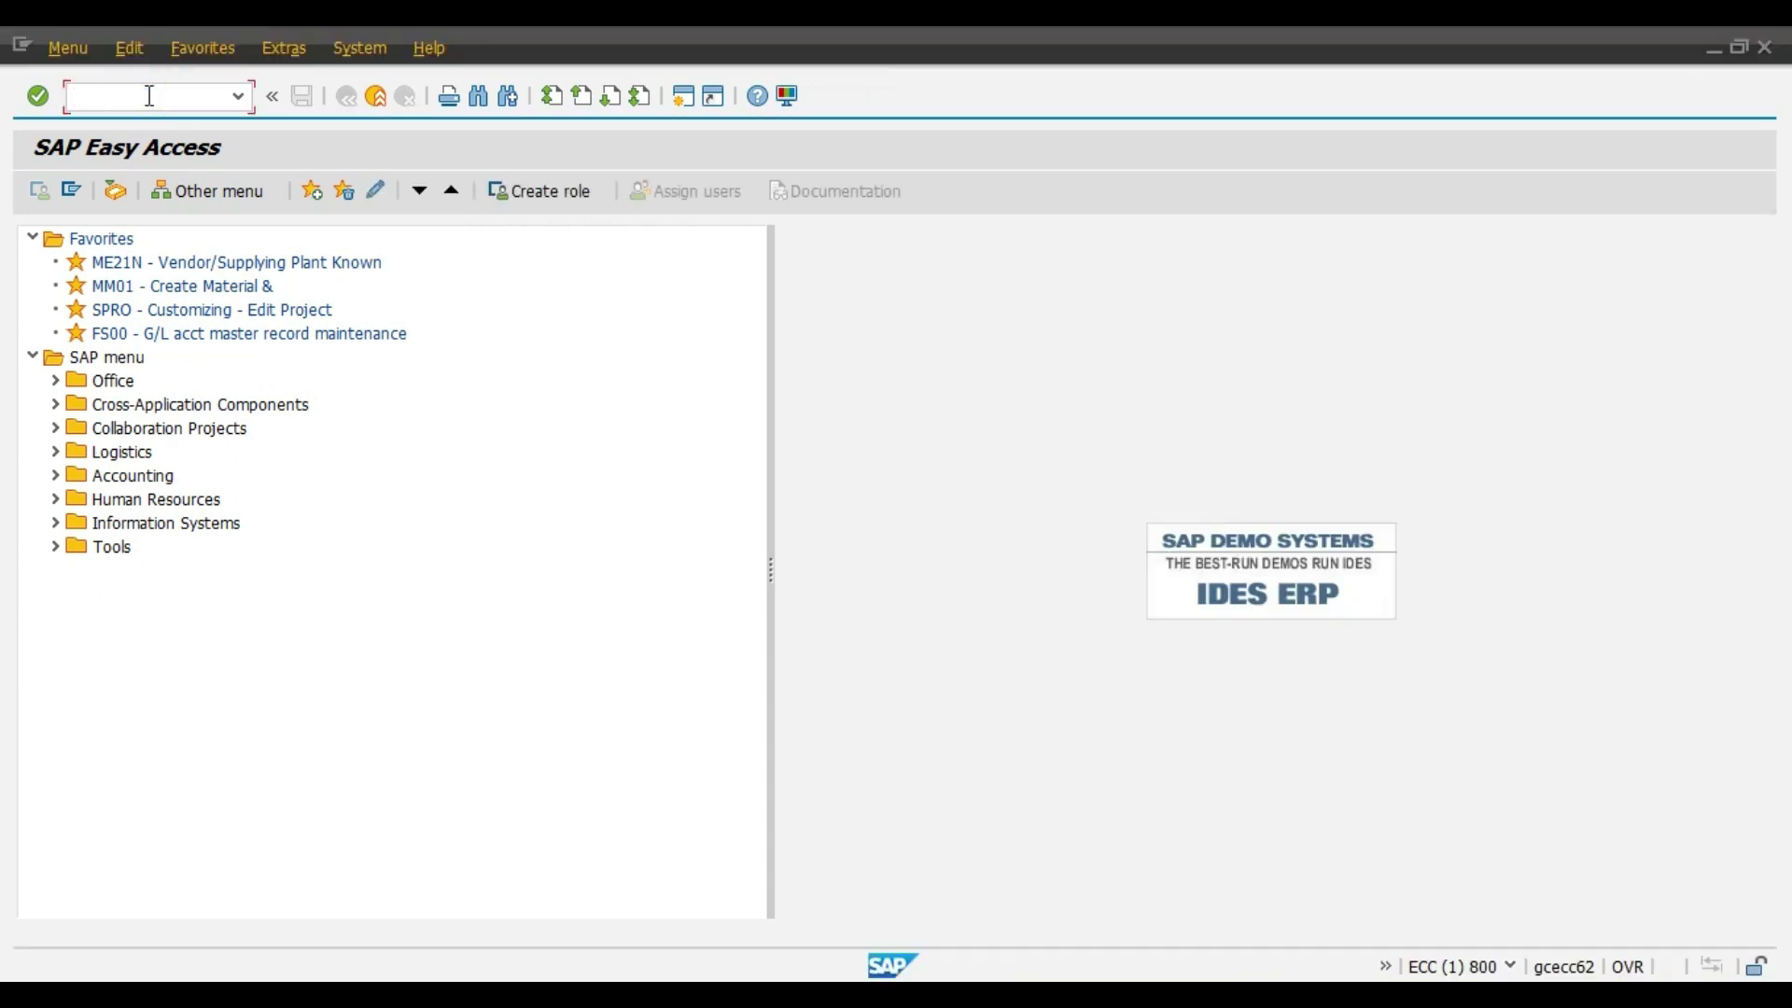
text(me2)
key(BackSpace)
key(BackSpace)
key(BackSpace)
text(1)
key(Return)
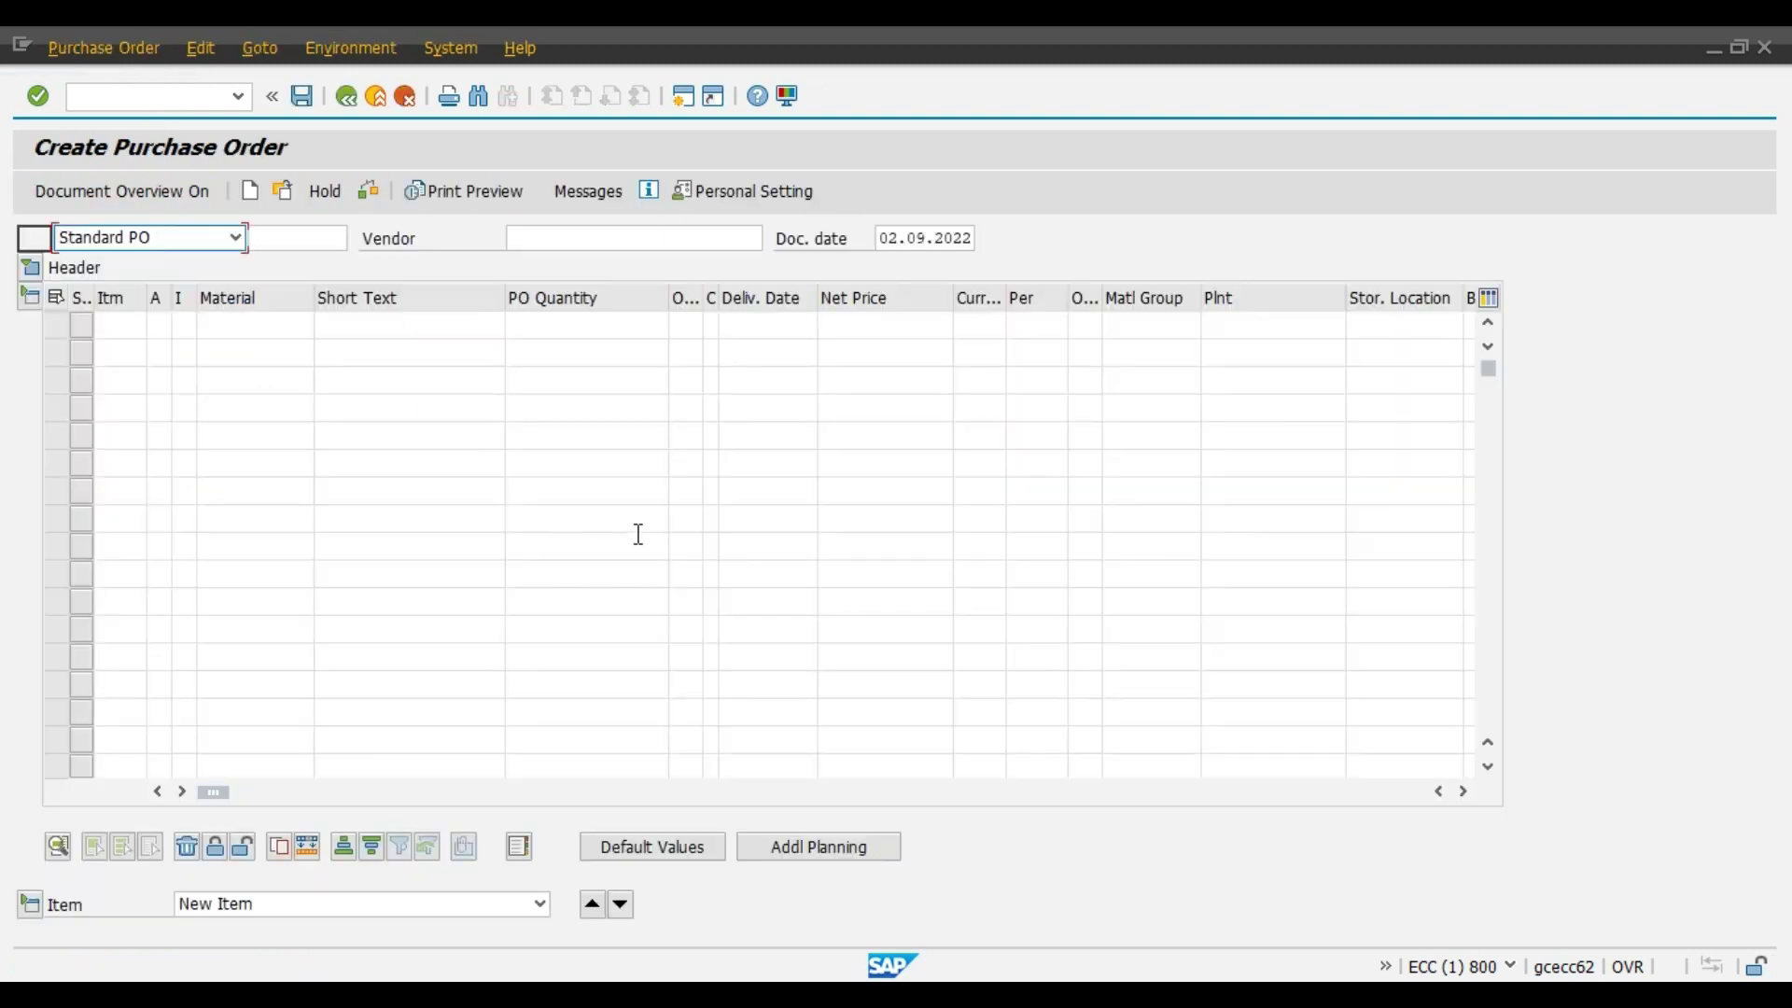
Show the document overview of existing purchase orders and check the reference order and target plant in the Word document.
click(166, 192)
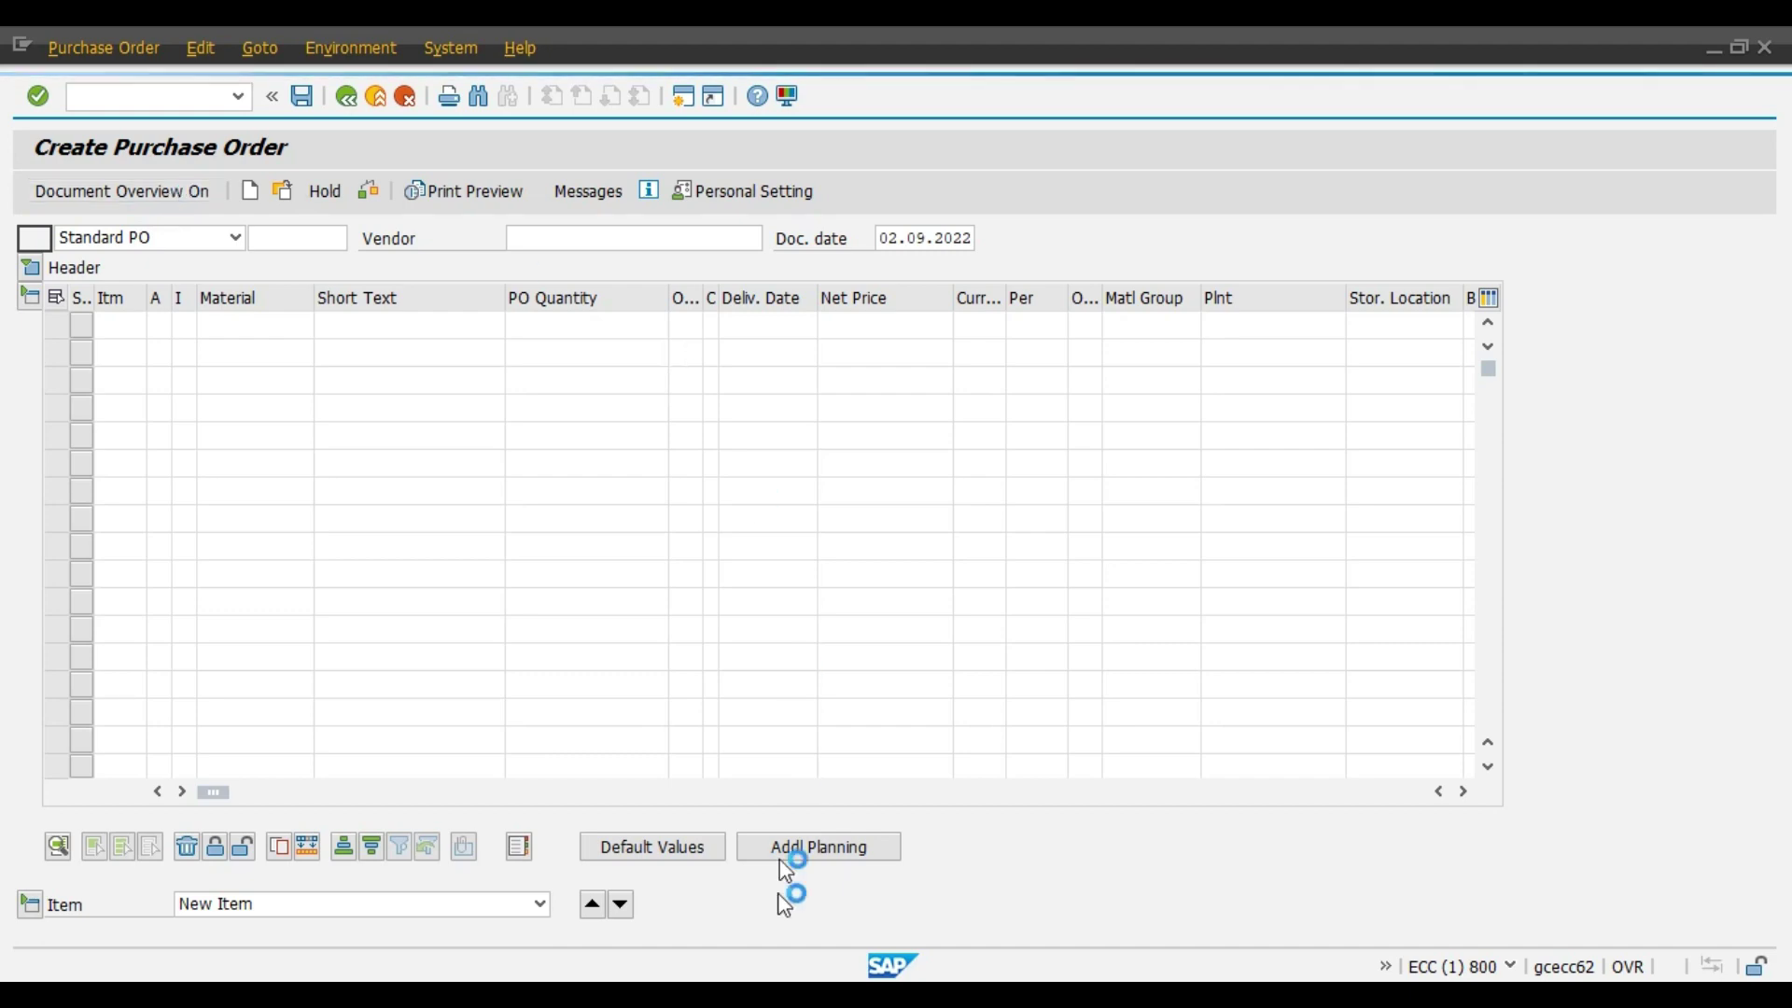
key(alt+Tab)
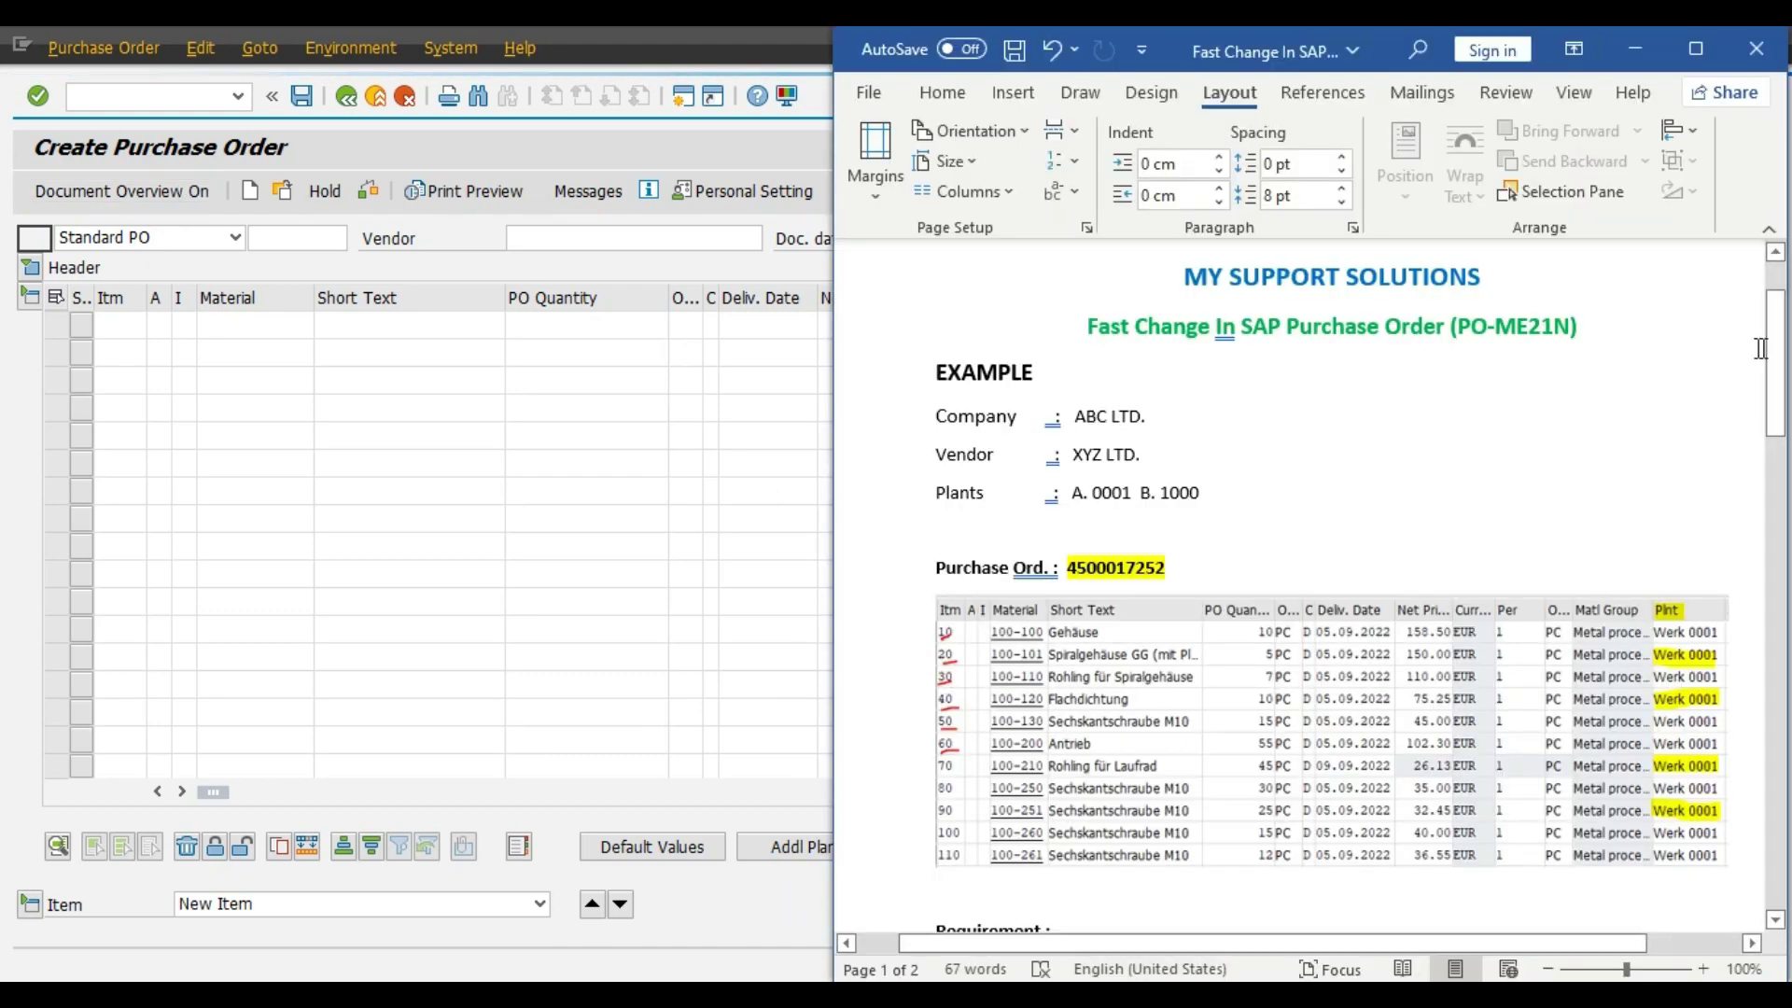
drag(1776, 360, 1785, 411)
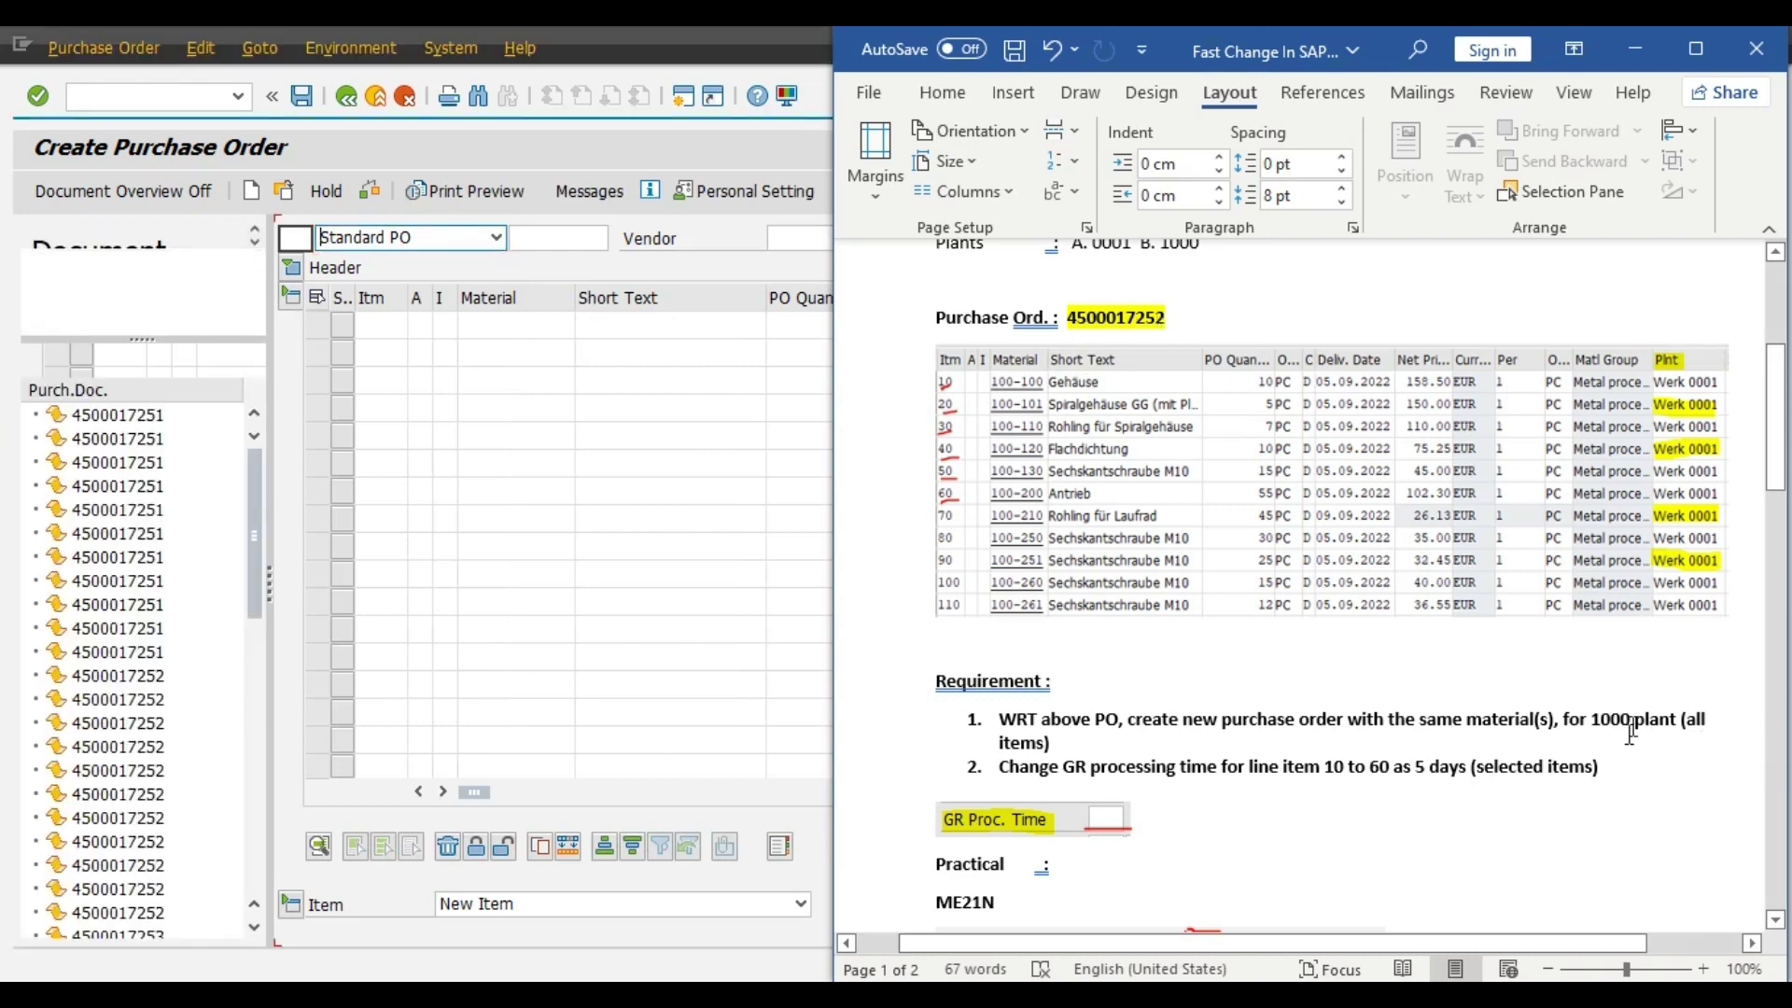
Select all item lines of the reference purchase order in the SAP document overview and adopt them into the new order.
click(256, 932)
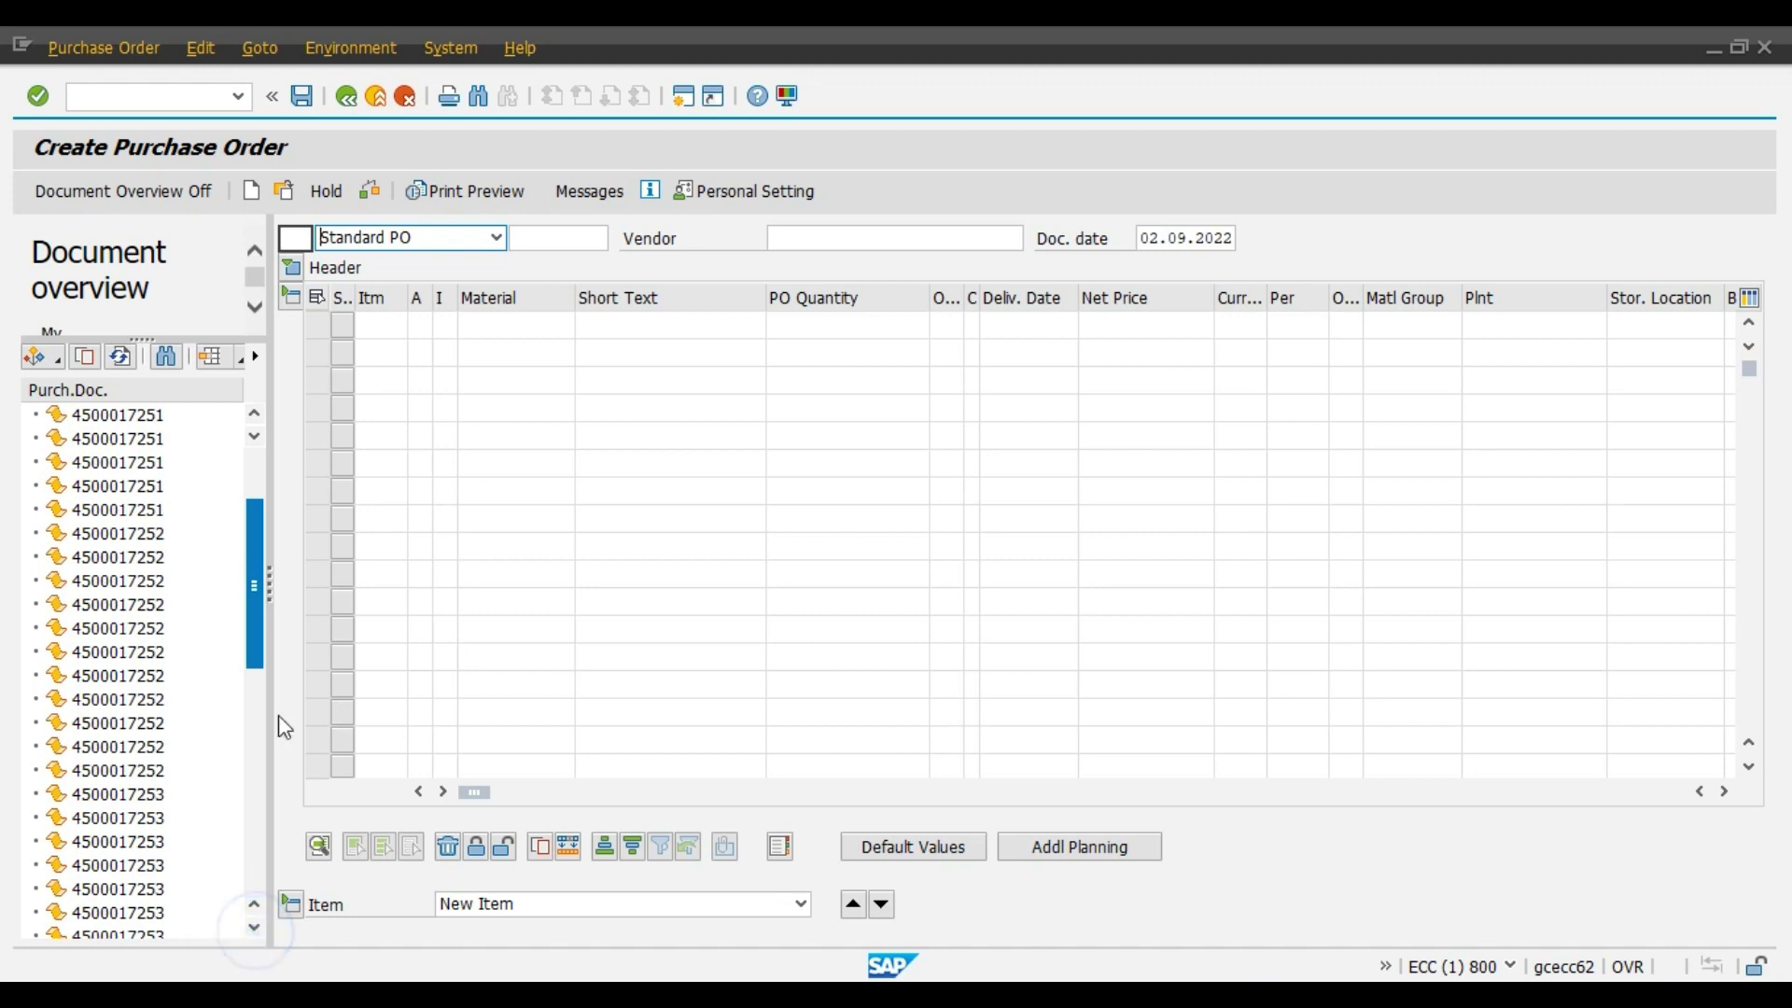
click(149, 537)
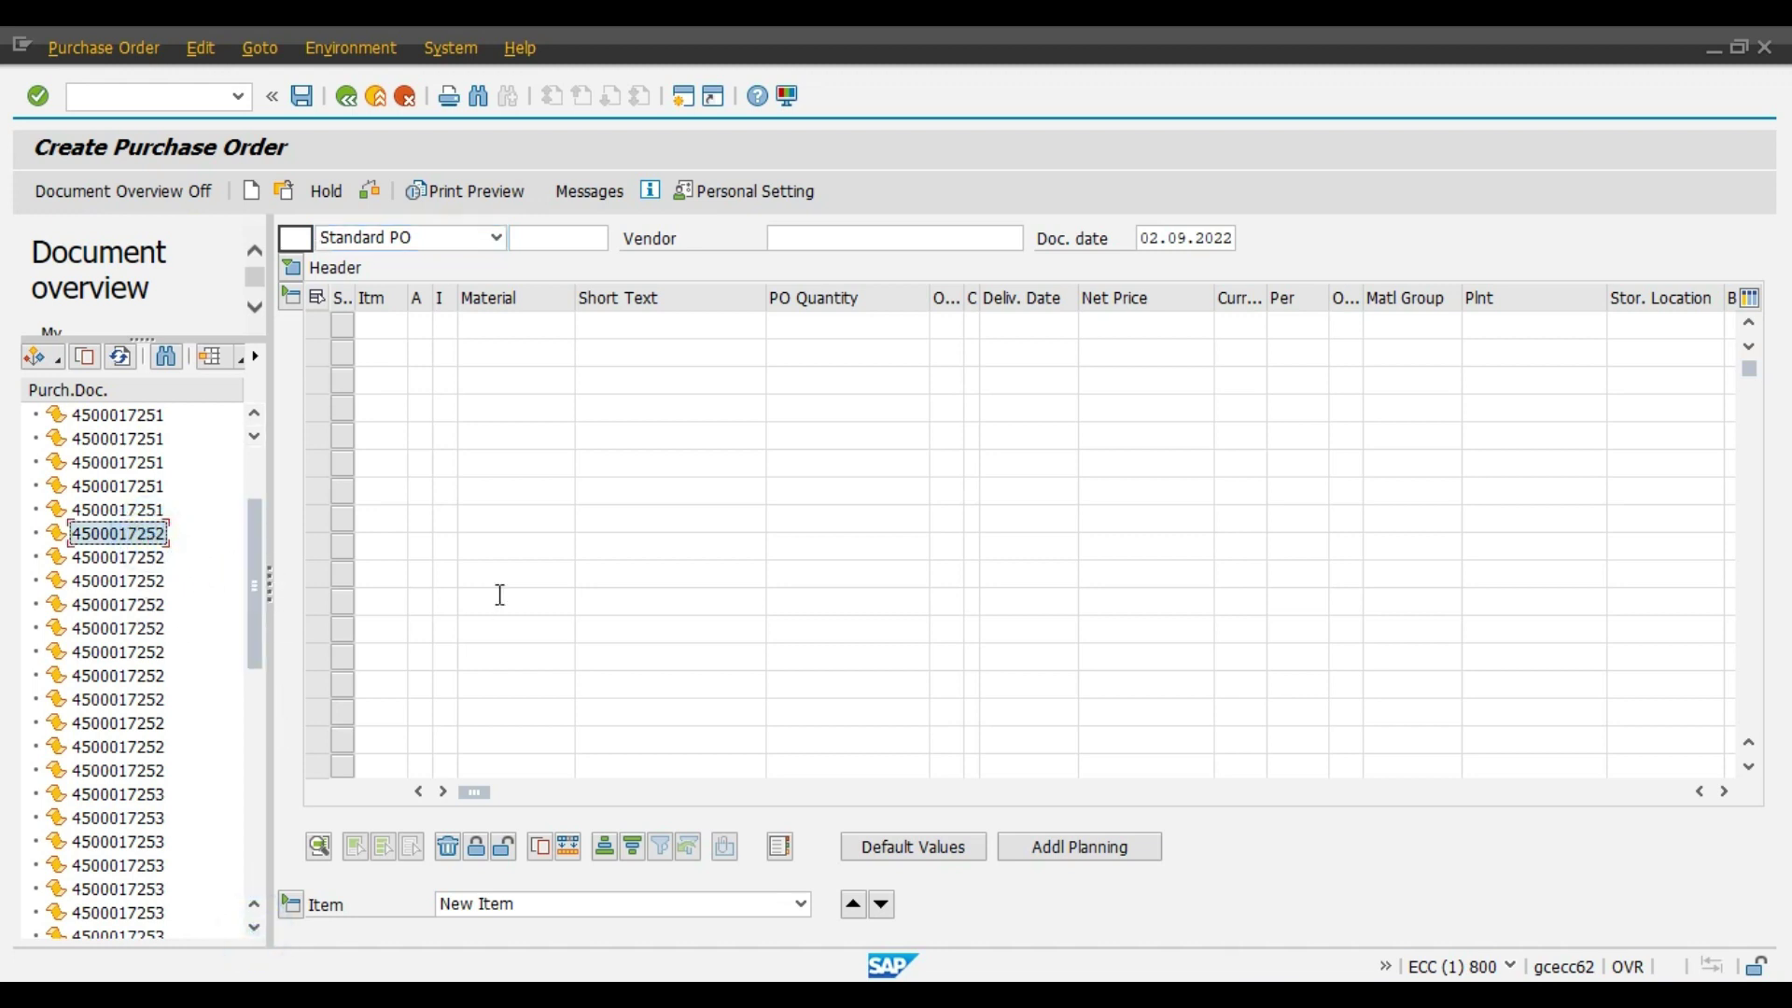
key(shift+Down)
key(shift+Down)
key(shift+Down)
key(shift+Down)
key(shift+Down)
key(shift+Down)
key(shift+Down)
key(shift+Down)
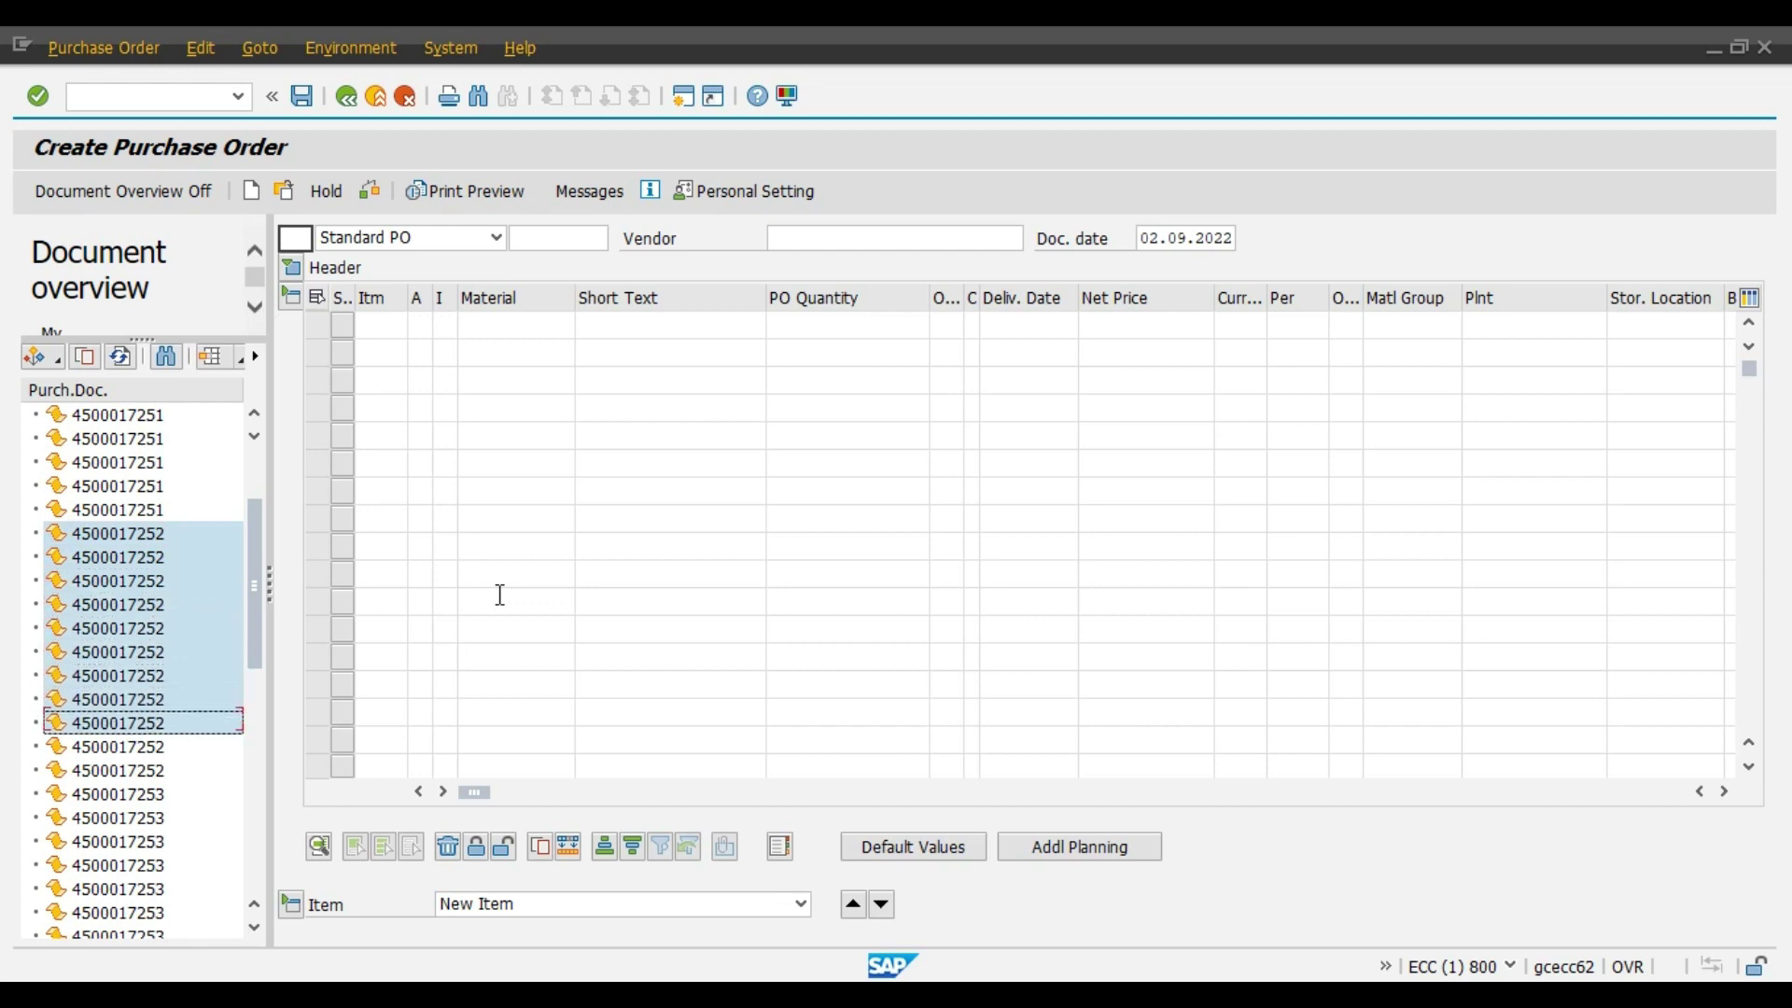
key(shift+Down)
key(shift+Down)
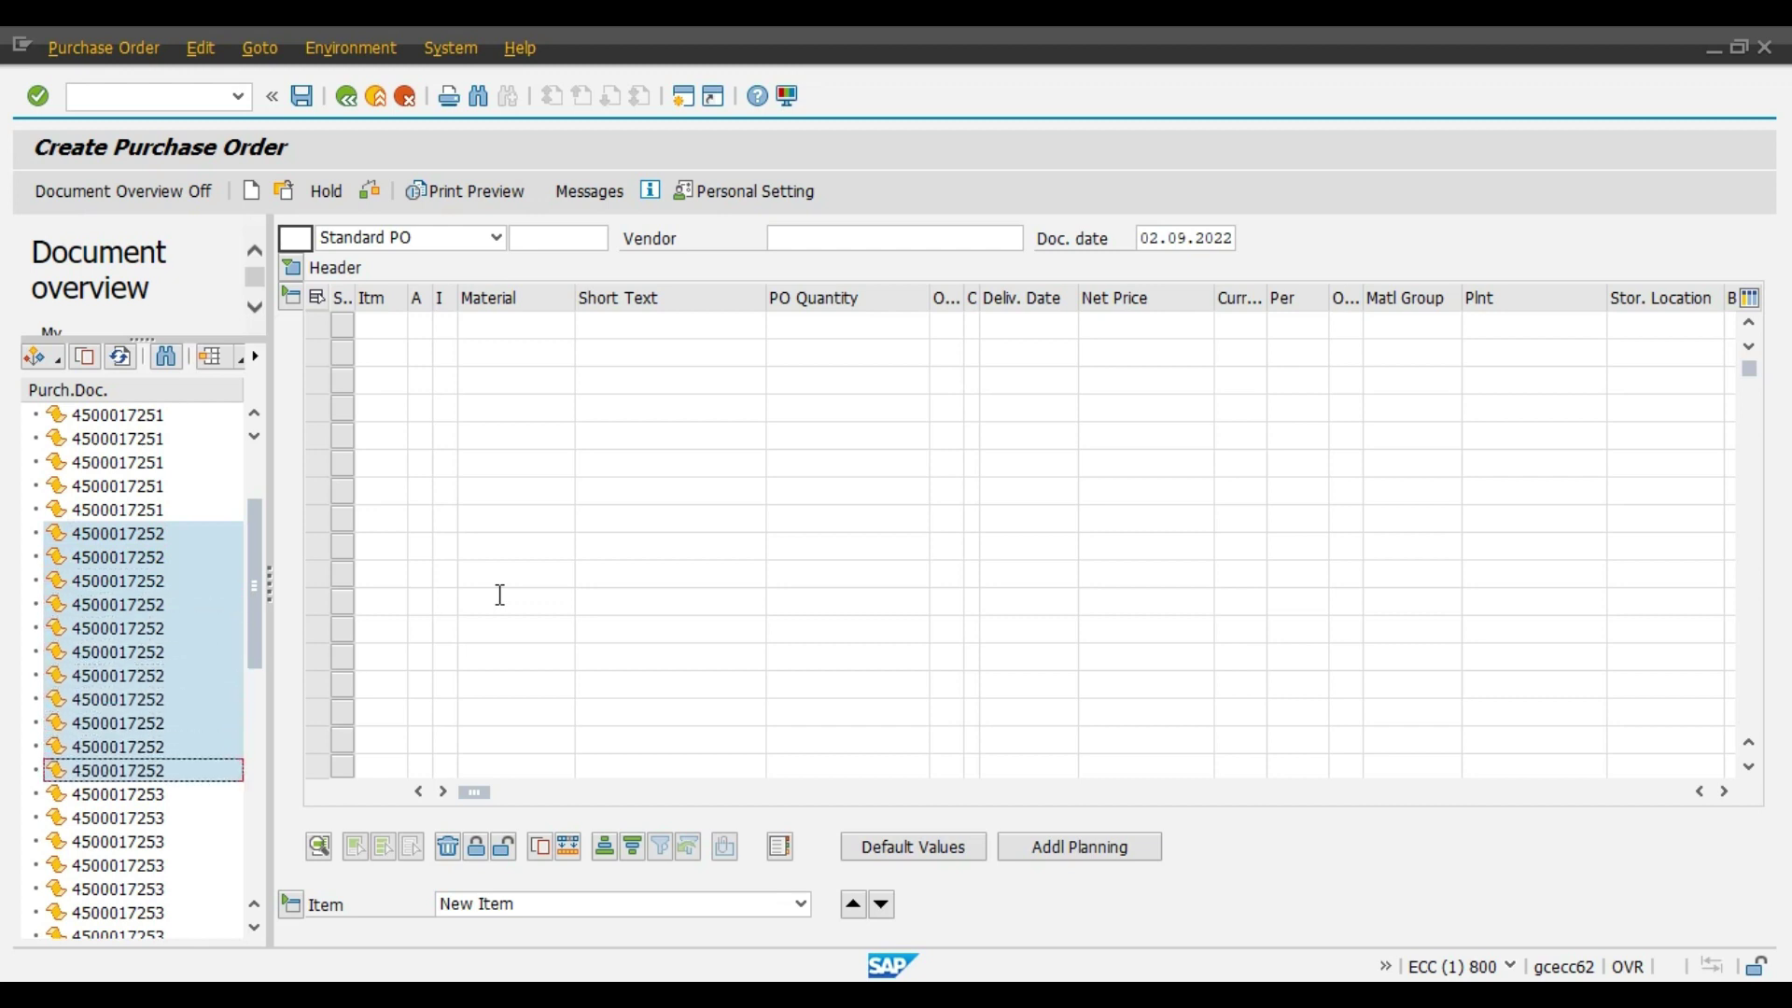
click(87, 358)
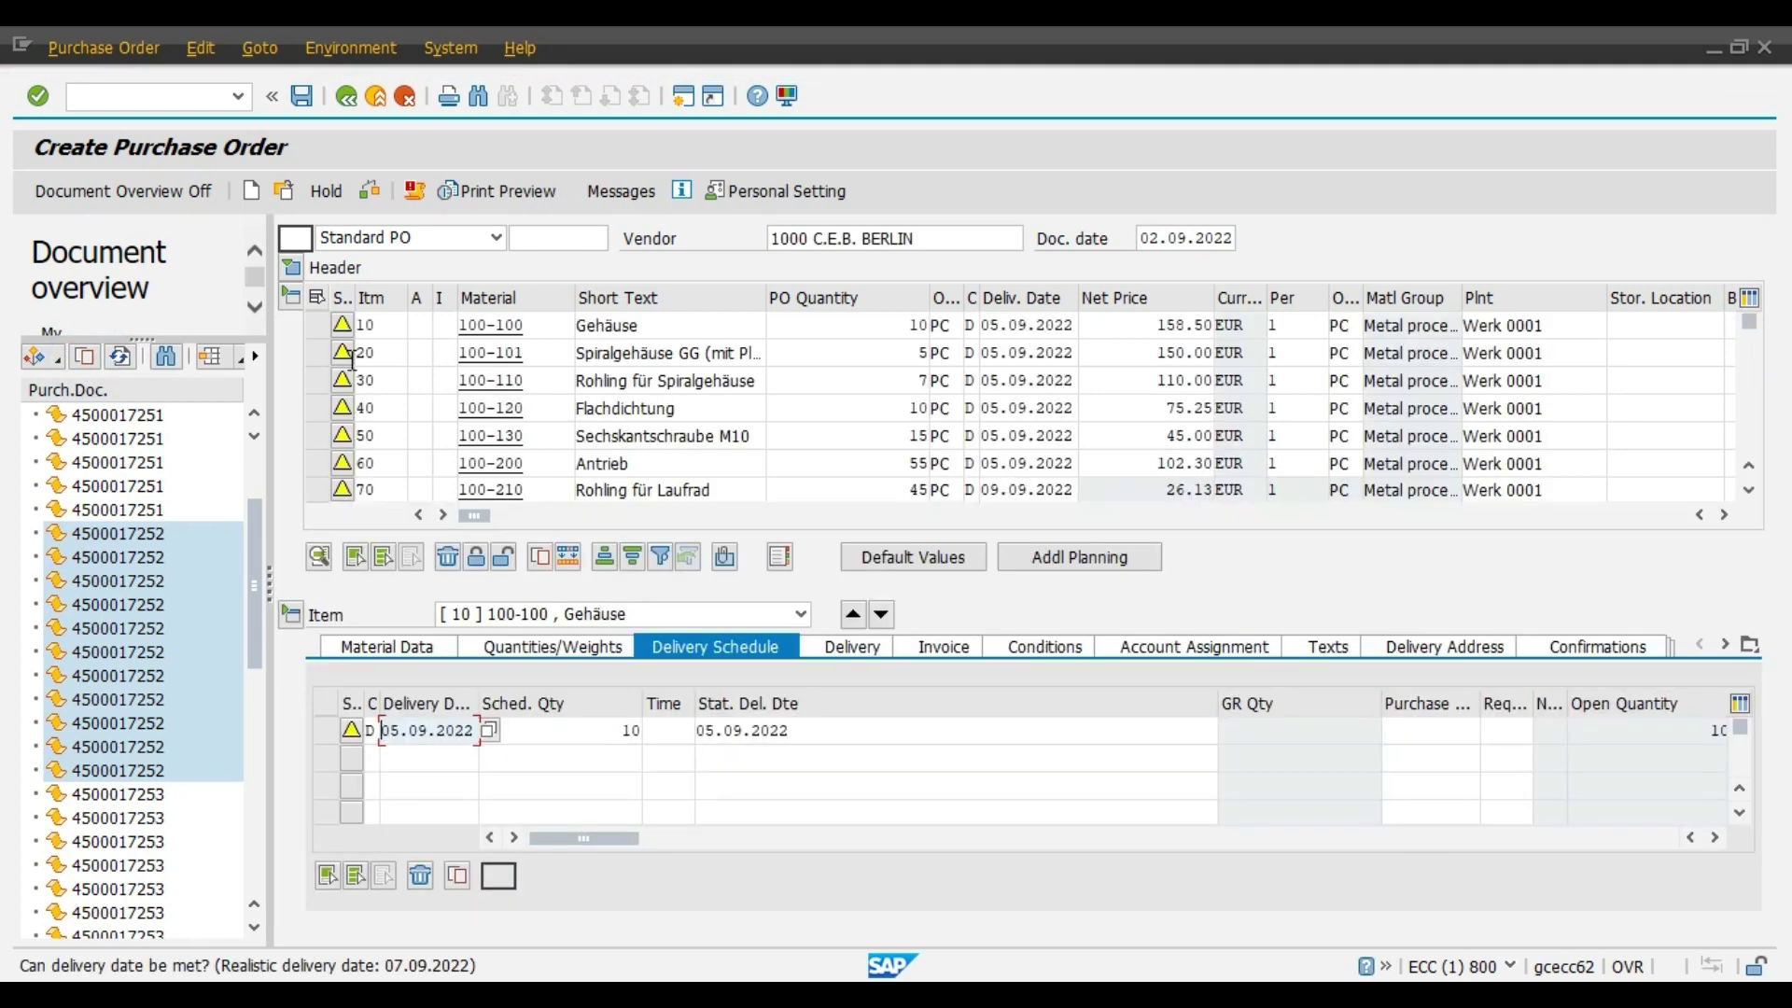
Hide the document overview and item details, and start a Fast Change with Plant as the field to change.
click(170, 198)
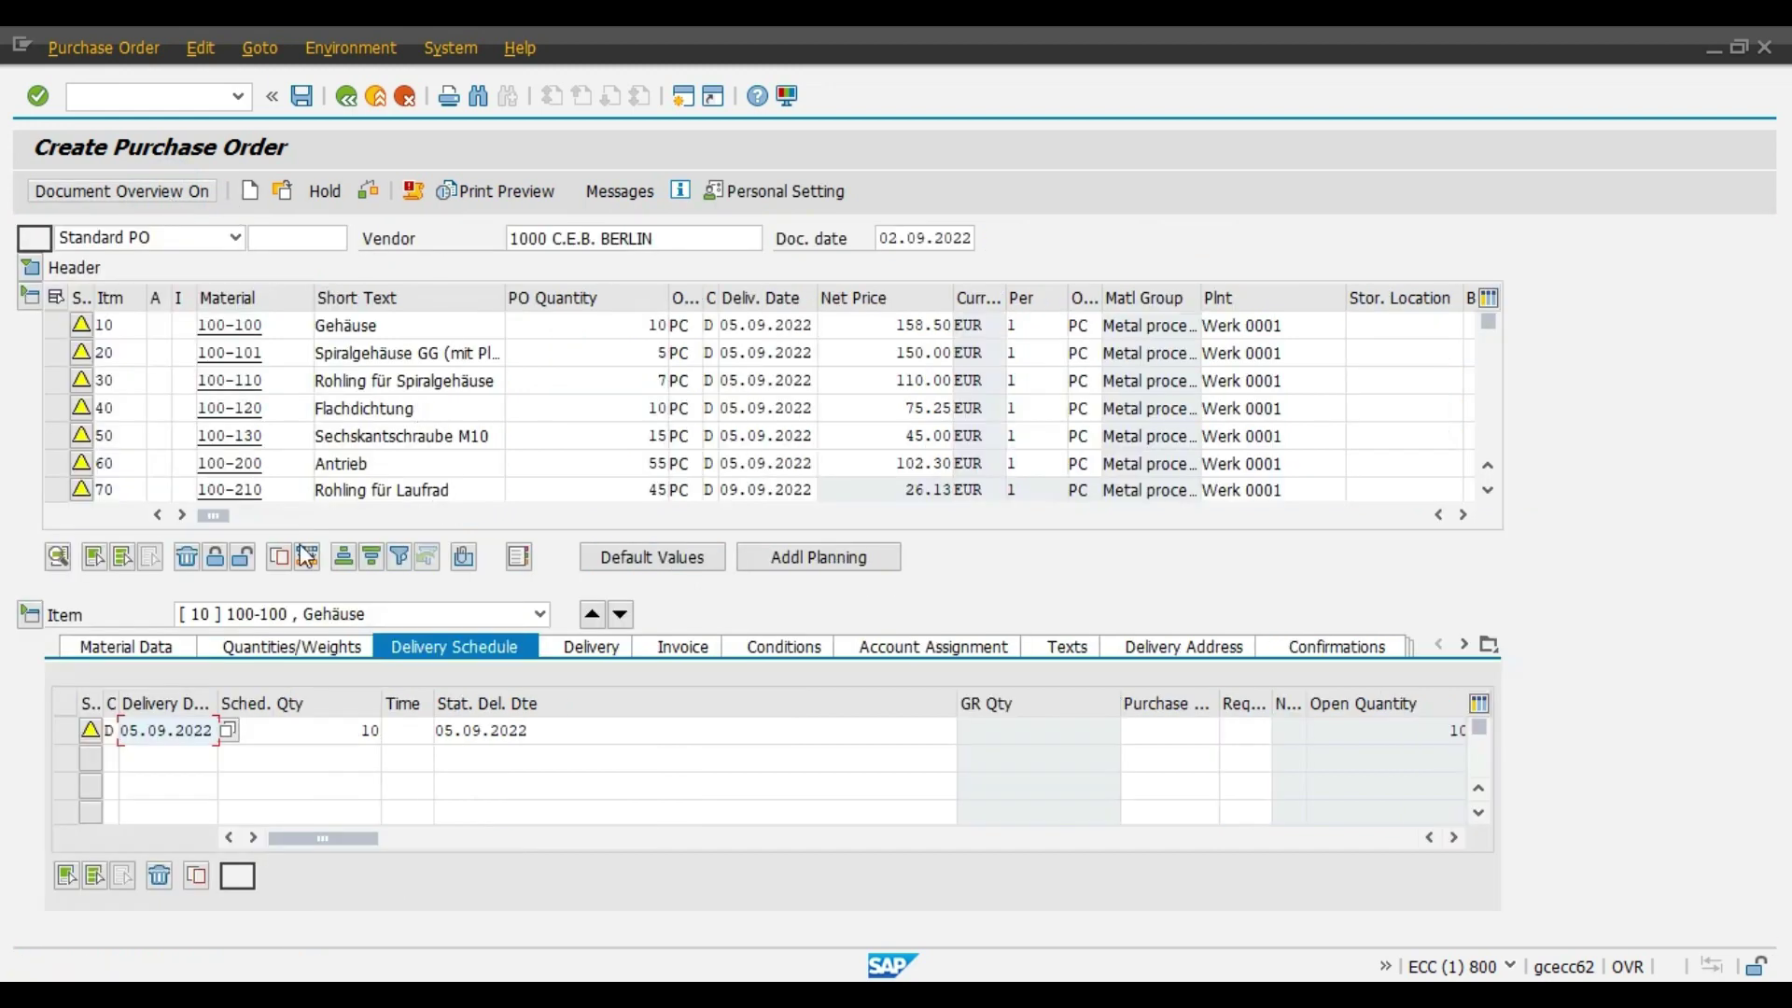
click(33, 617)
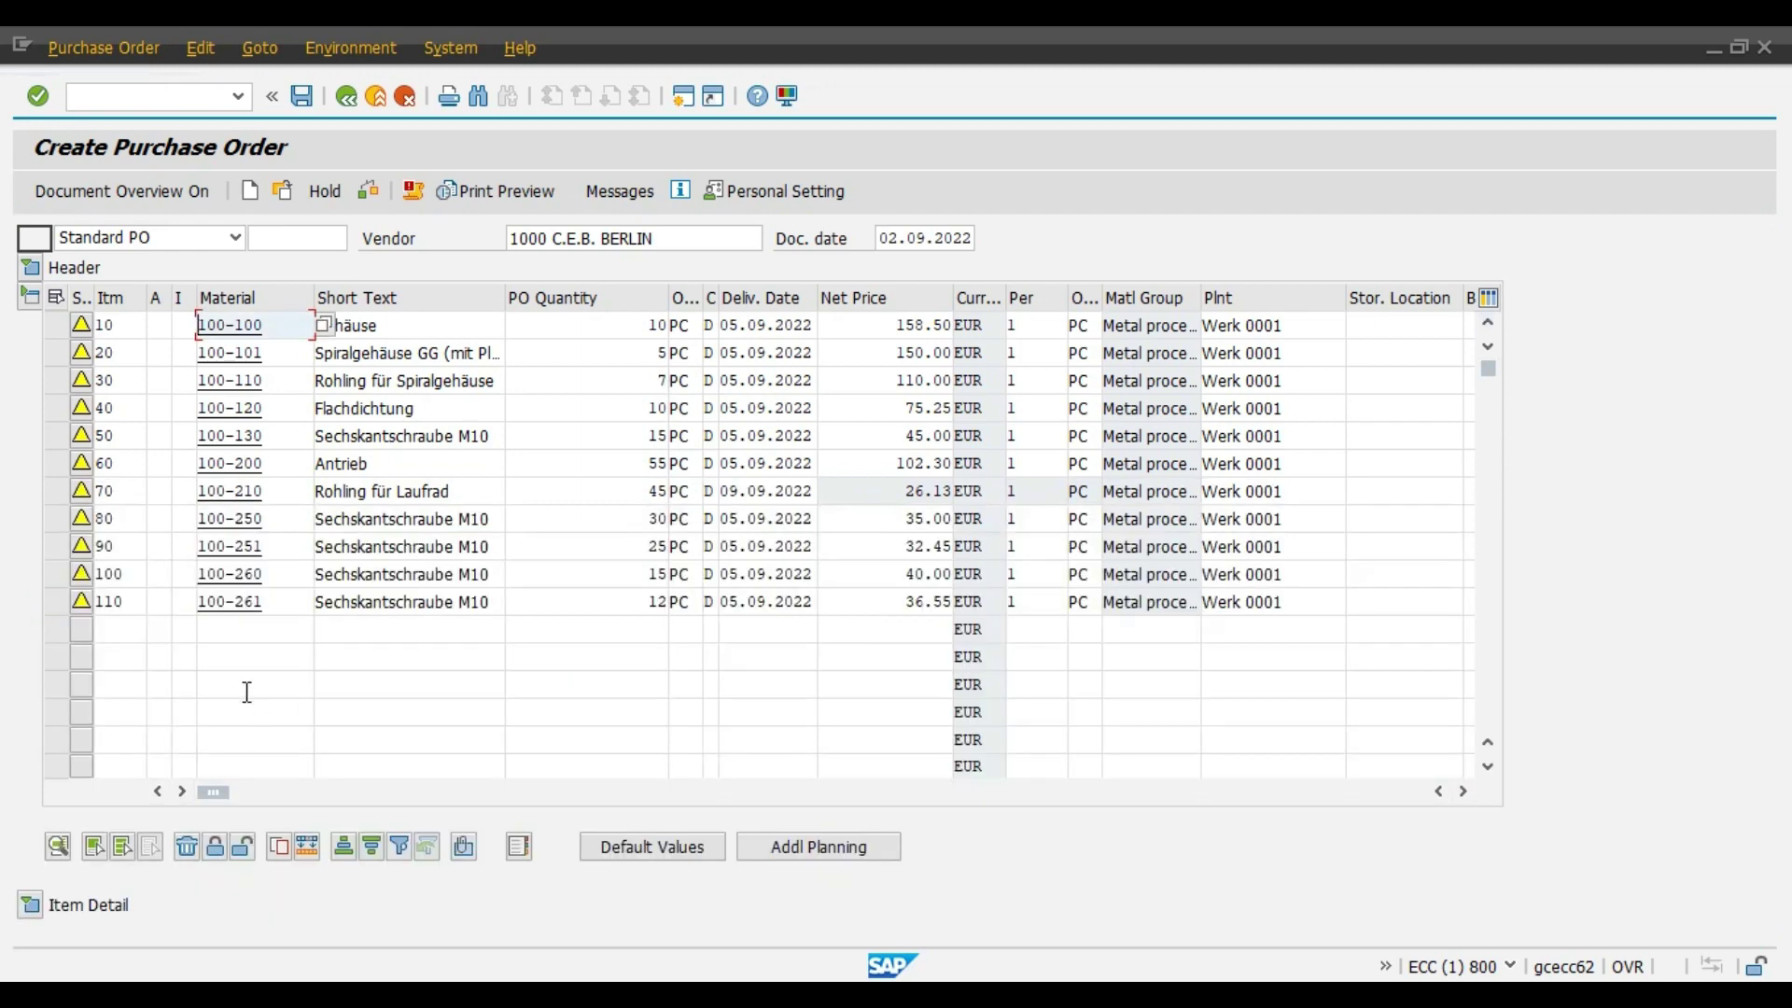
click(306, 847)
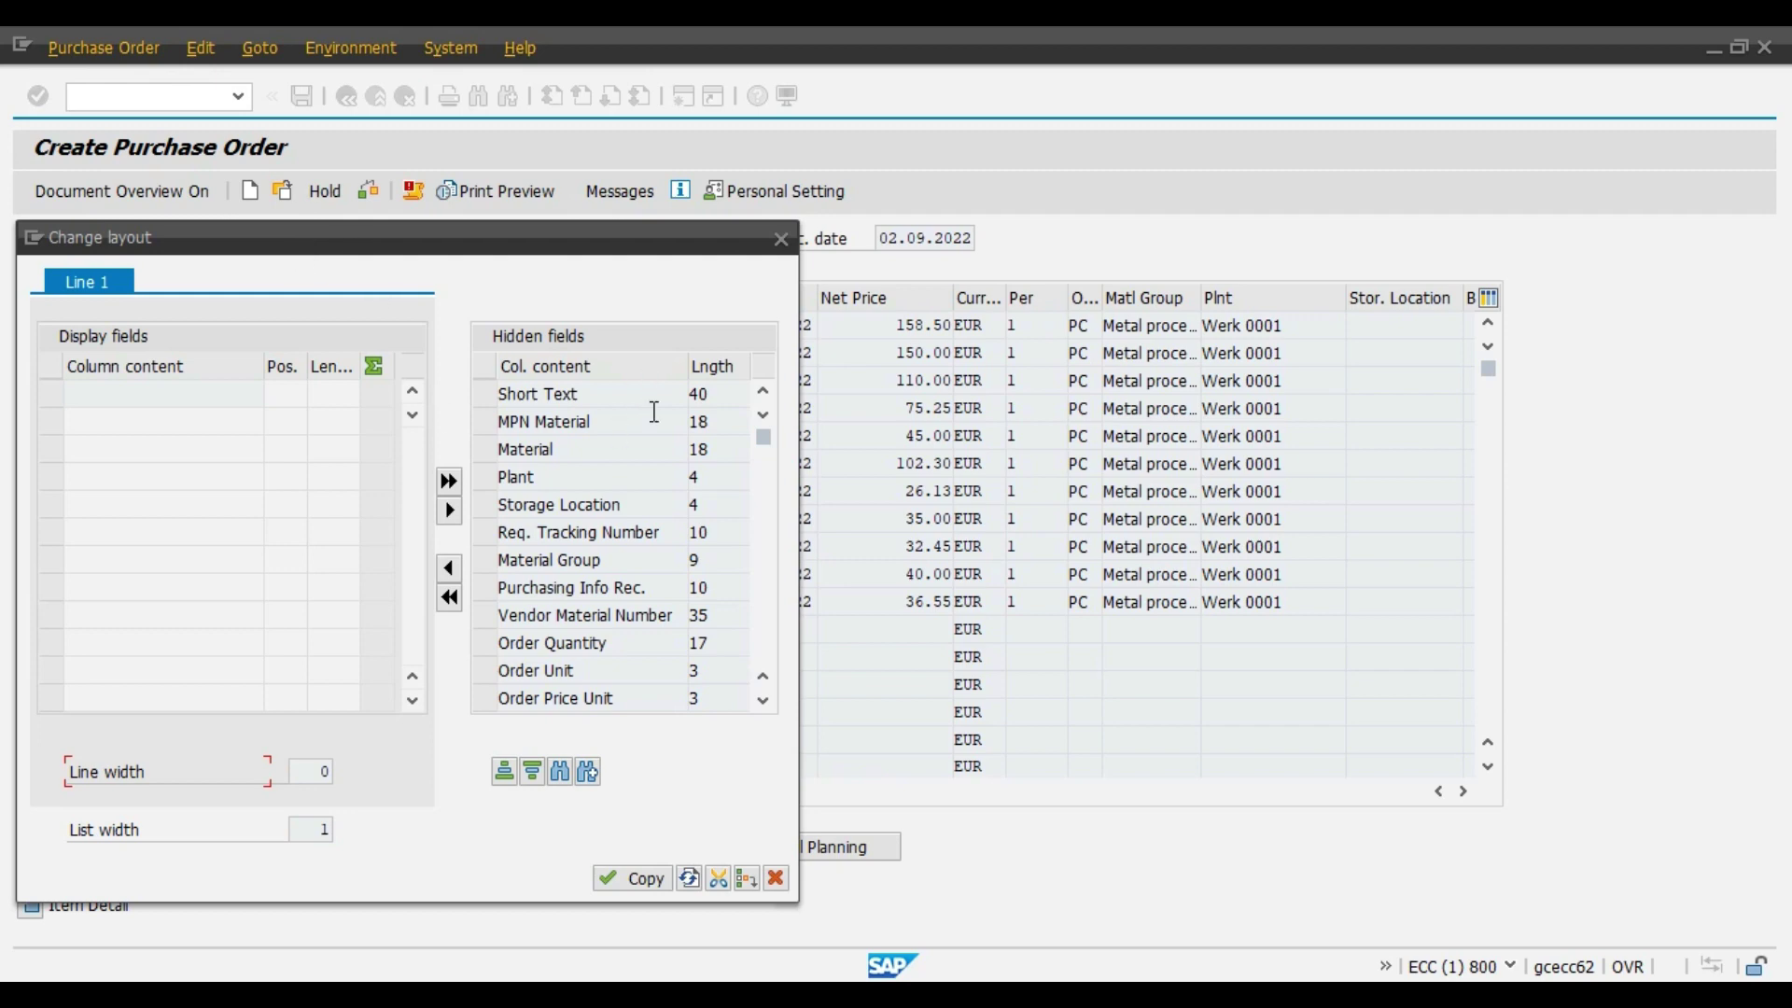
click(485, 478)
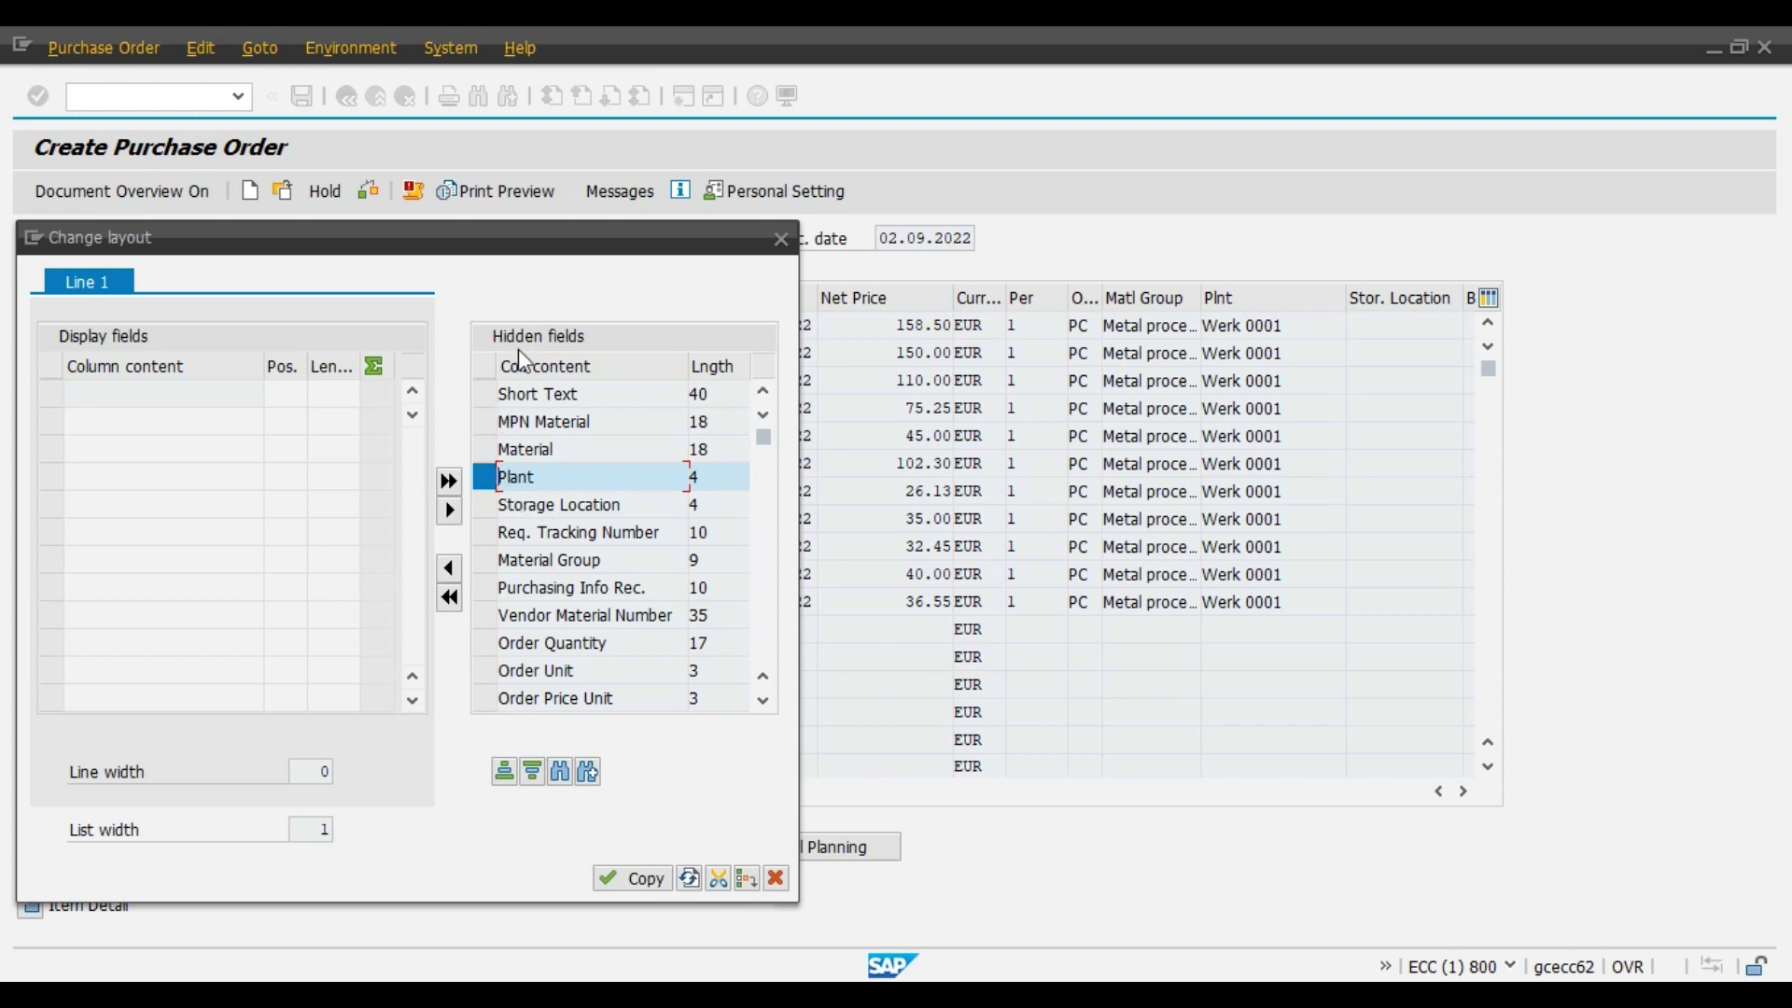
click(448, 566)
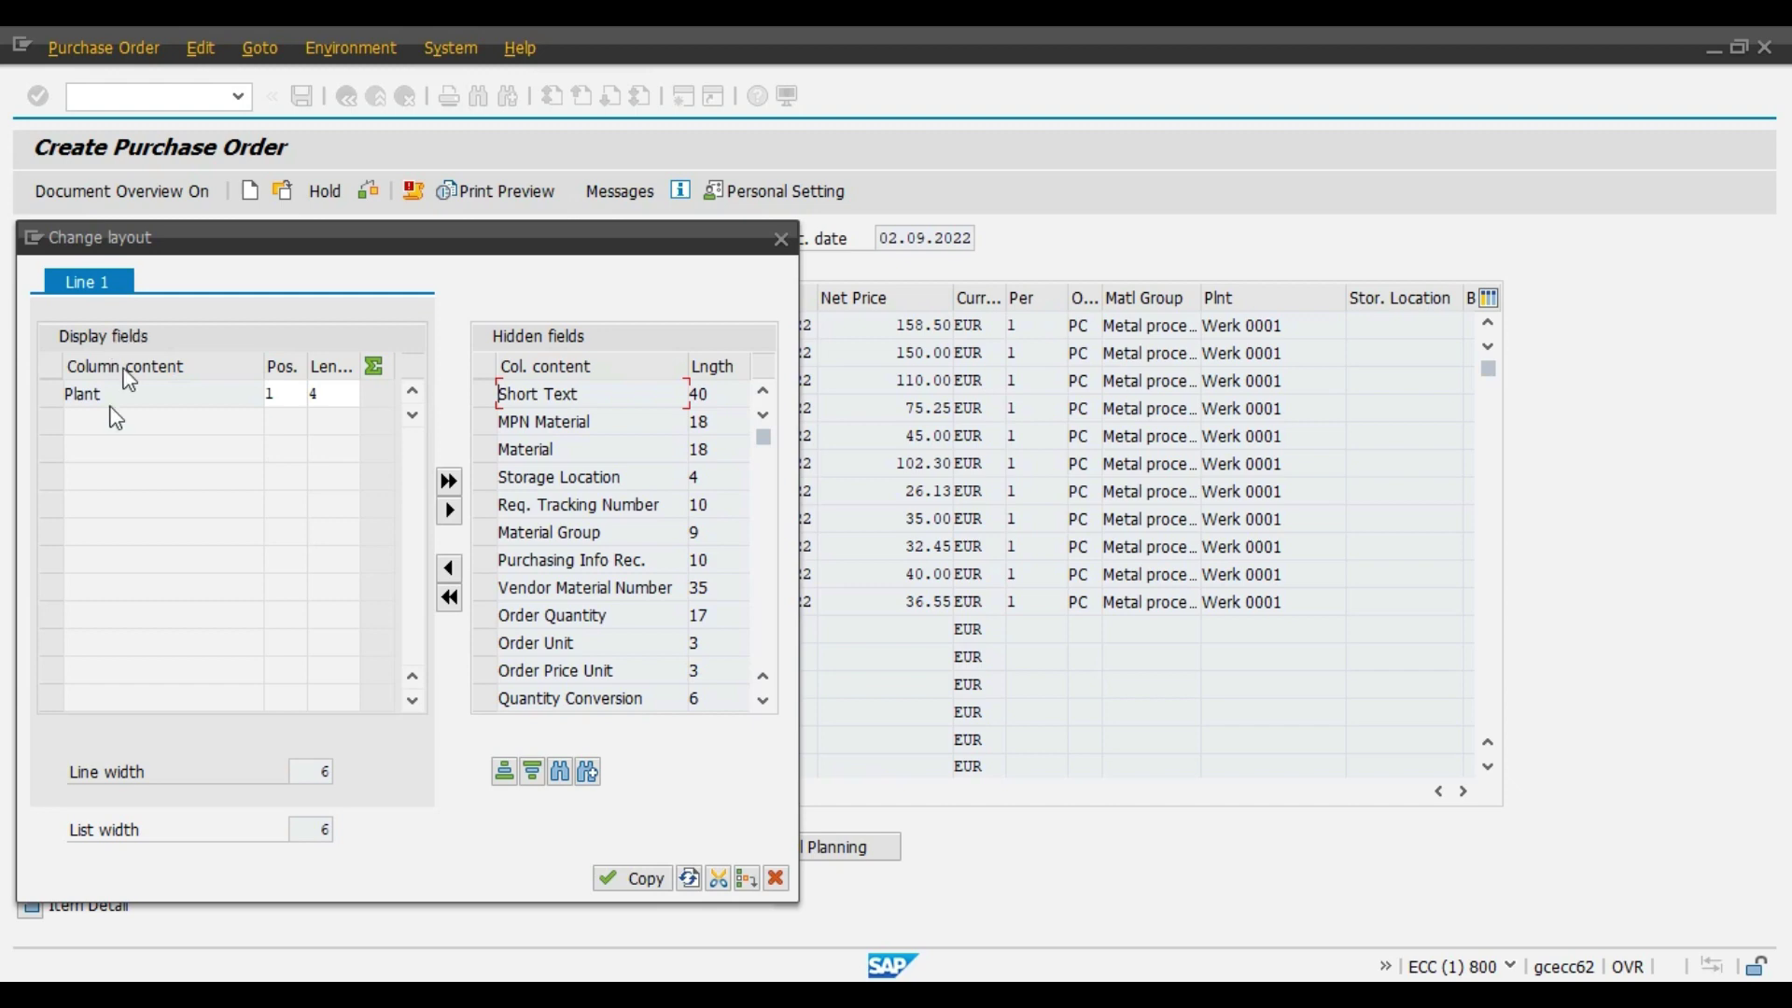
click(642, 881)
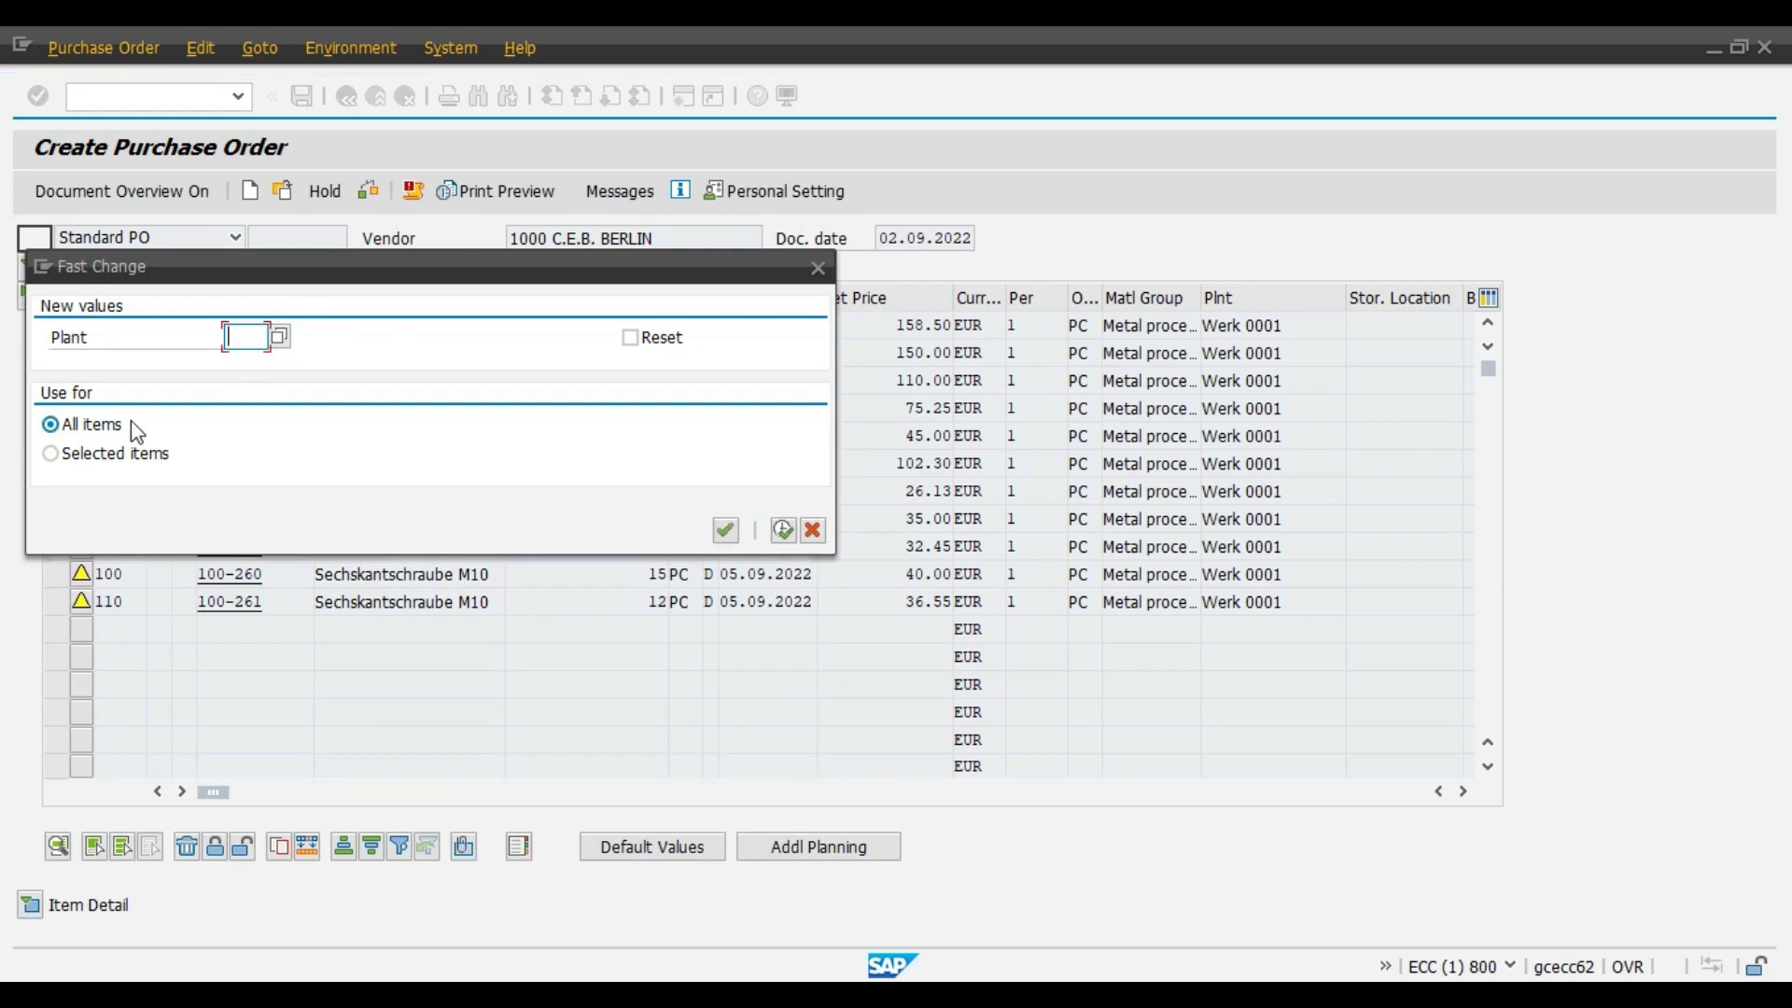
Set the plant to 1000 for all items, execute the Fast Change and collapse the item details.
text(1000)
click(725, 534)
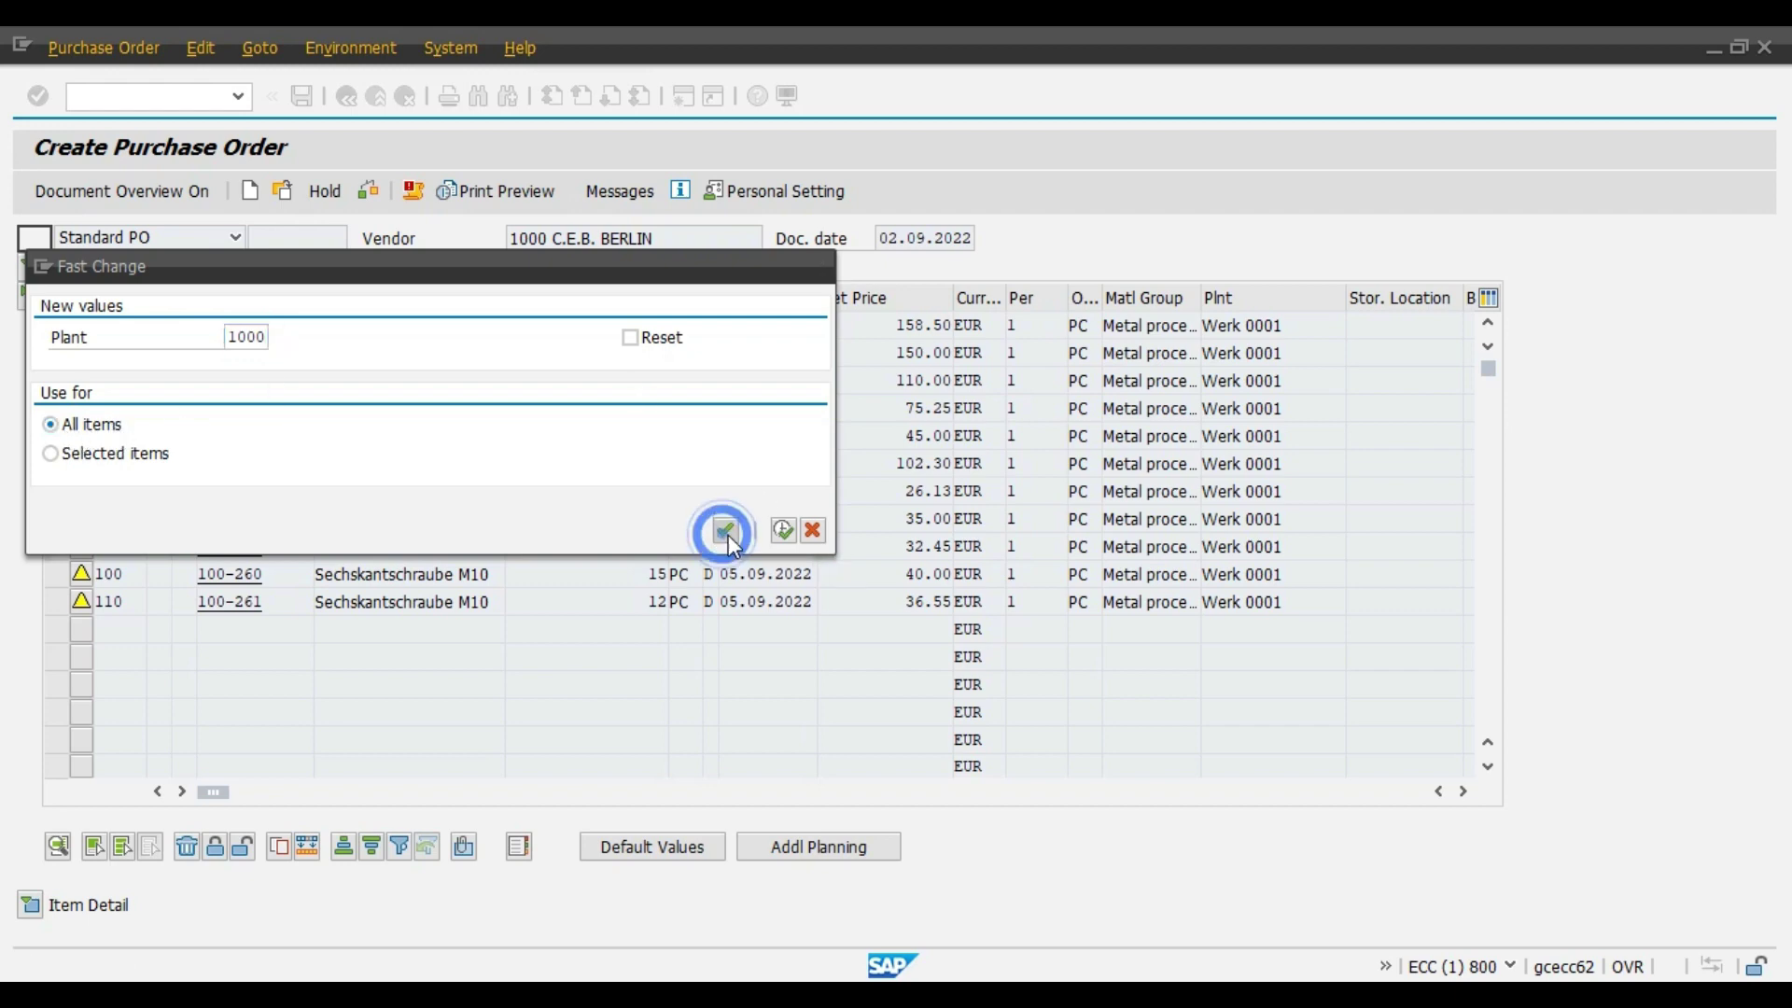
click(784, 532)
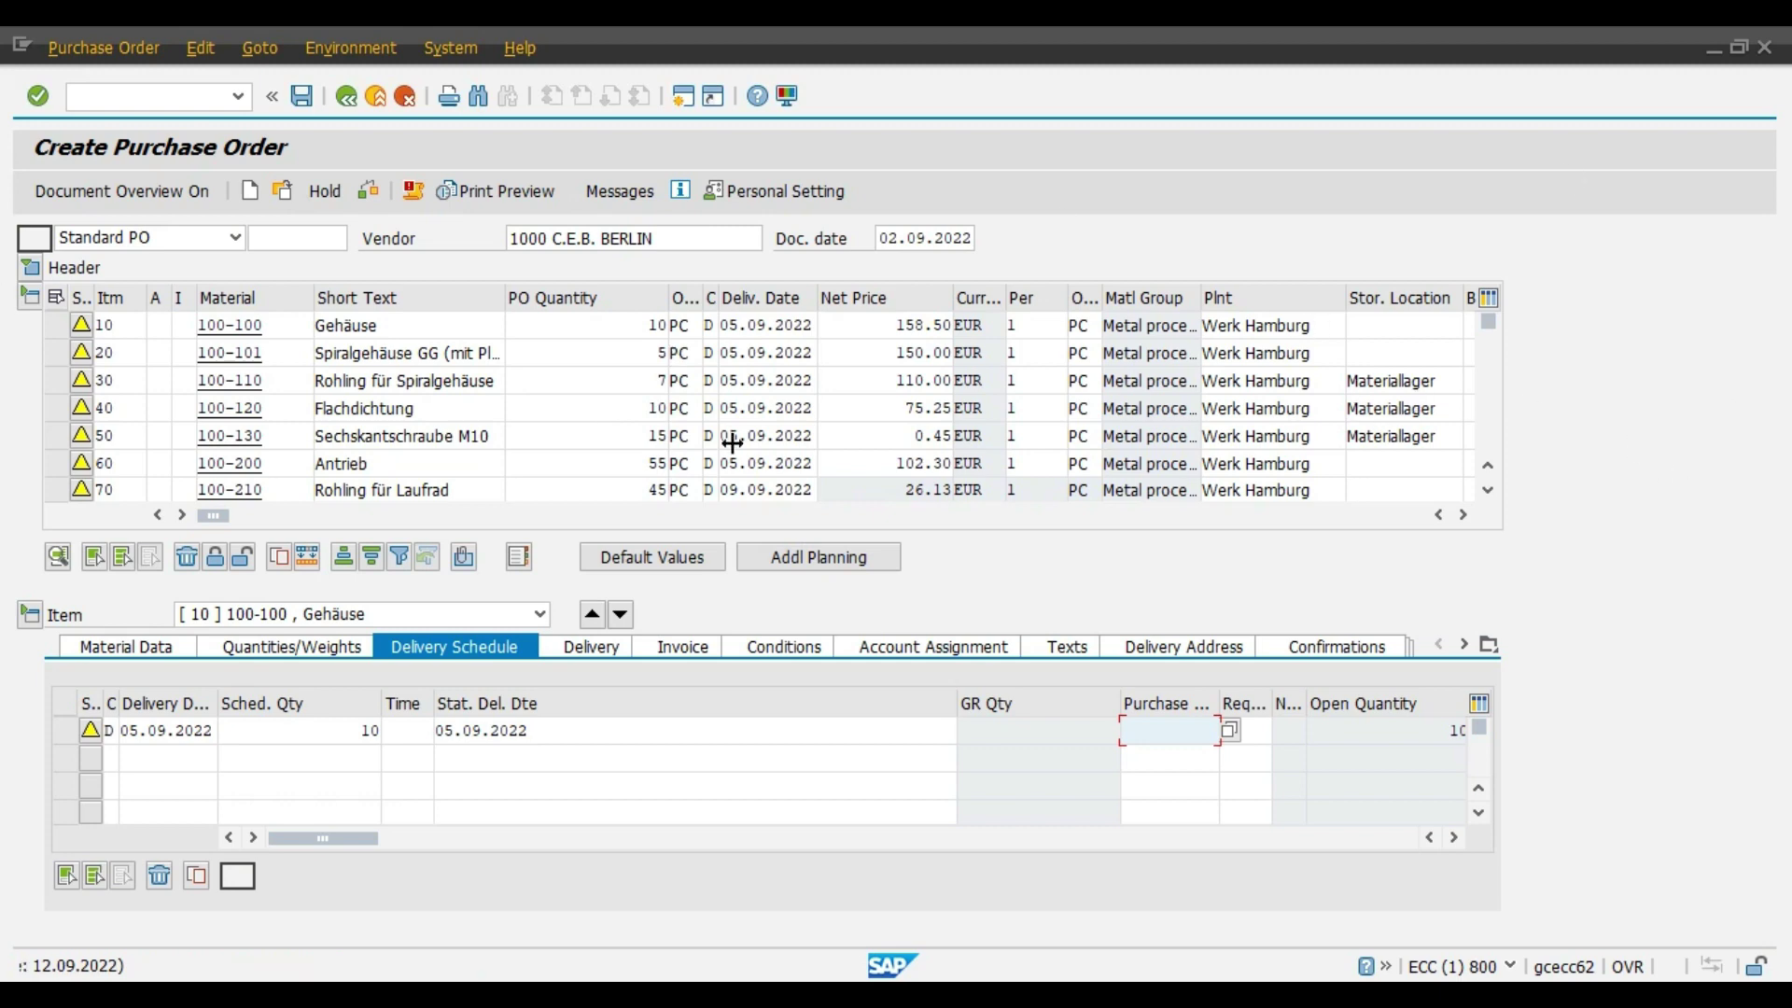
click(30, 614)
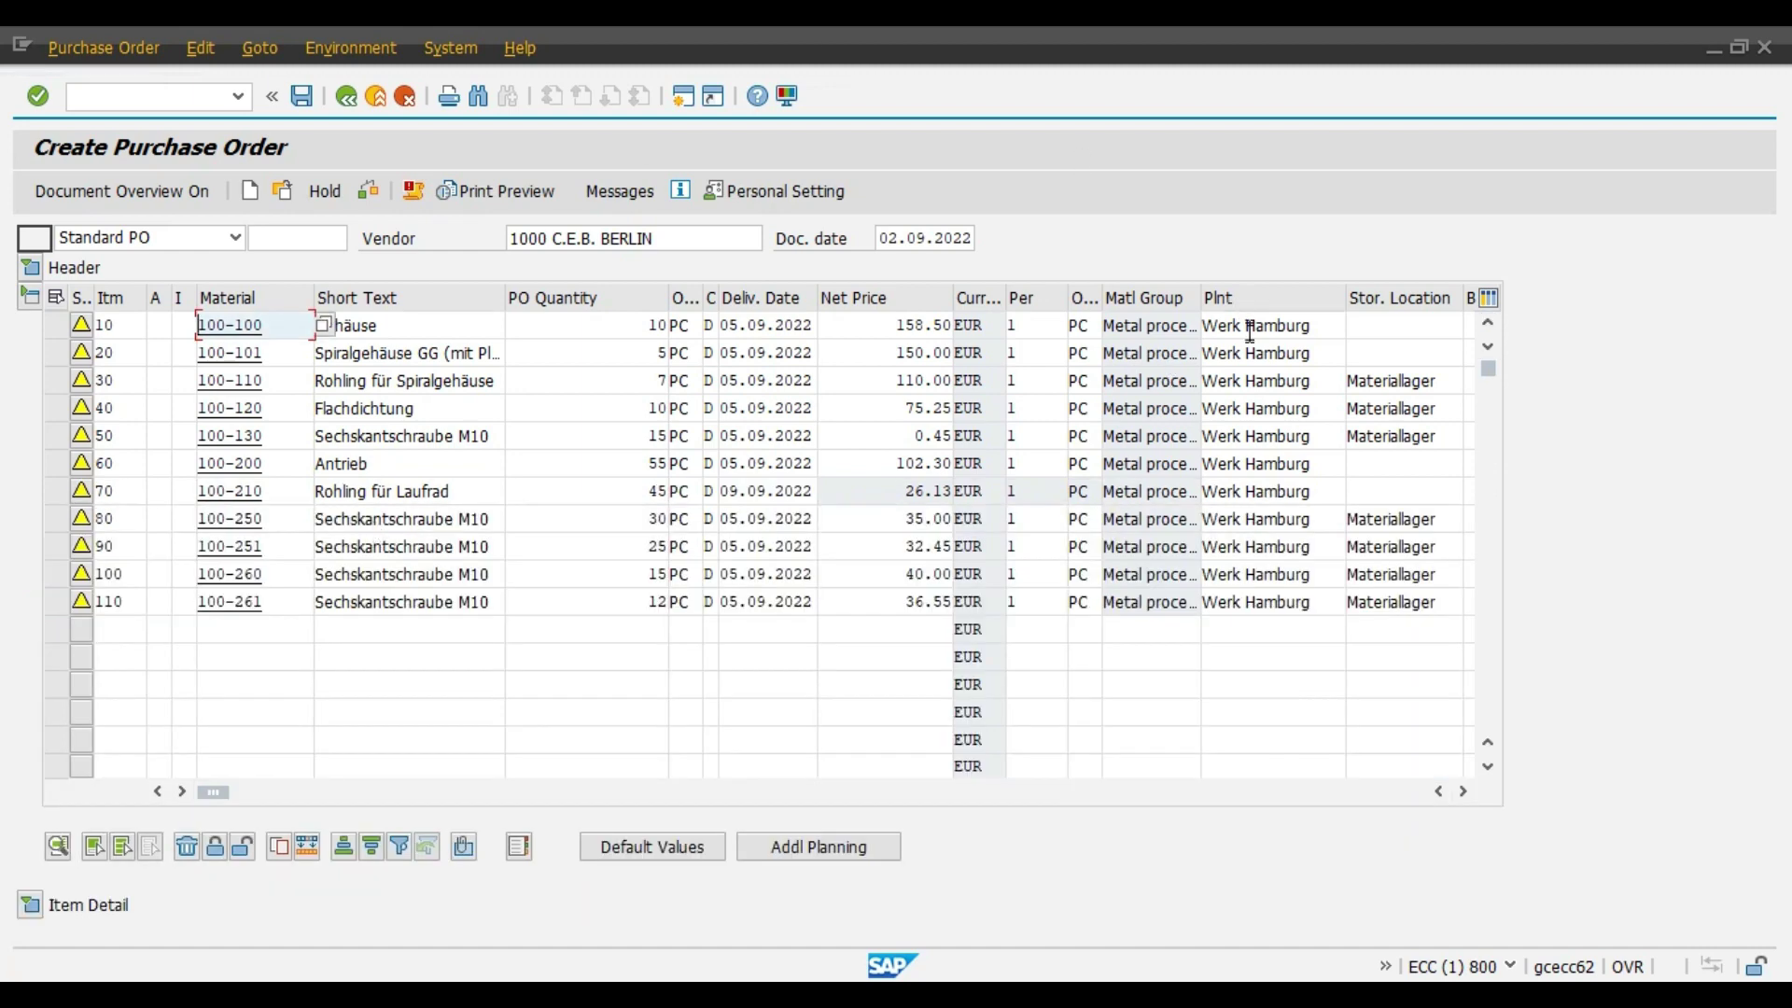
Look up plant 1000 in the list of possible plants for item 10 to check its name, and close the list.
click(1316, 325)
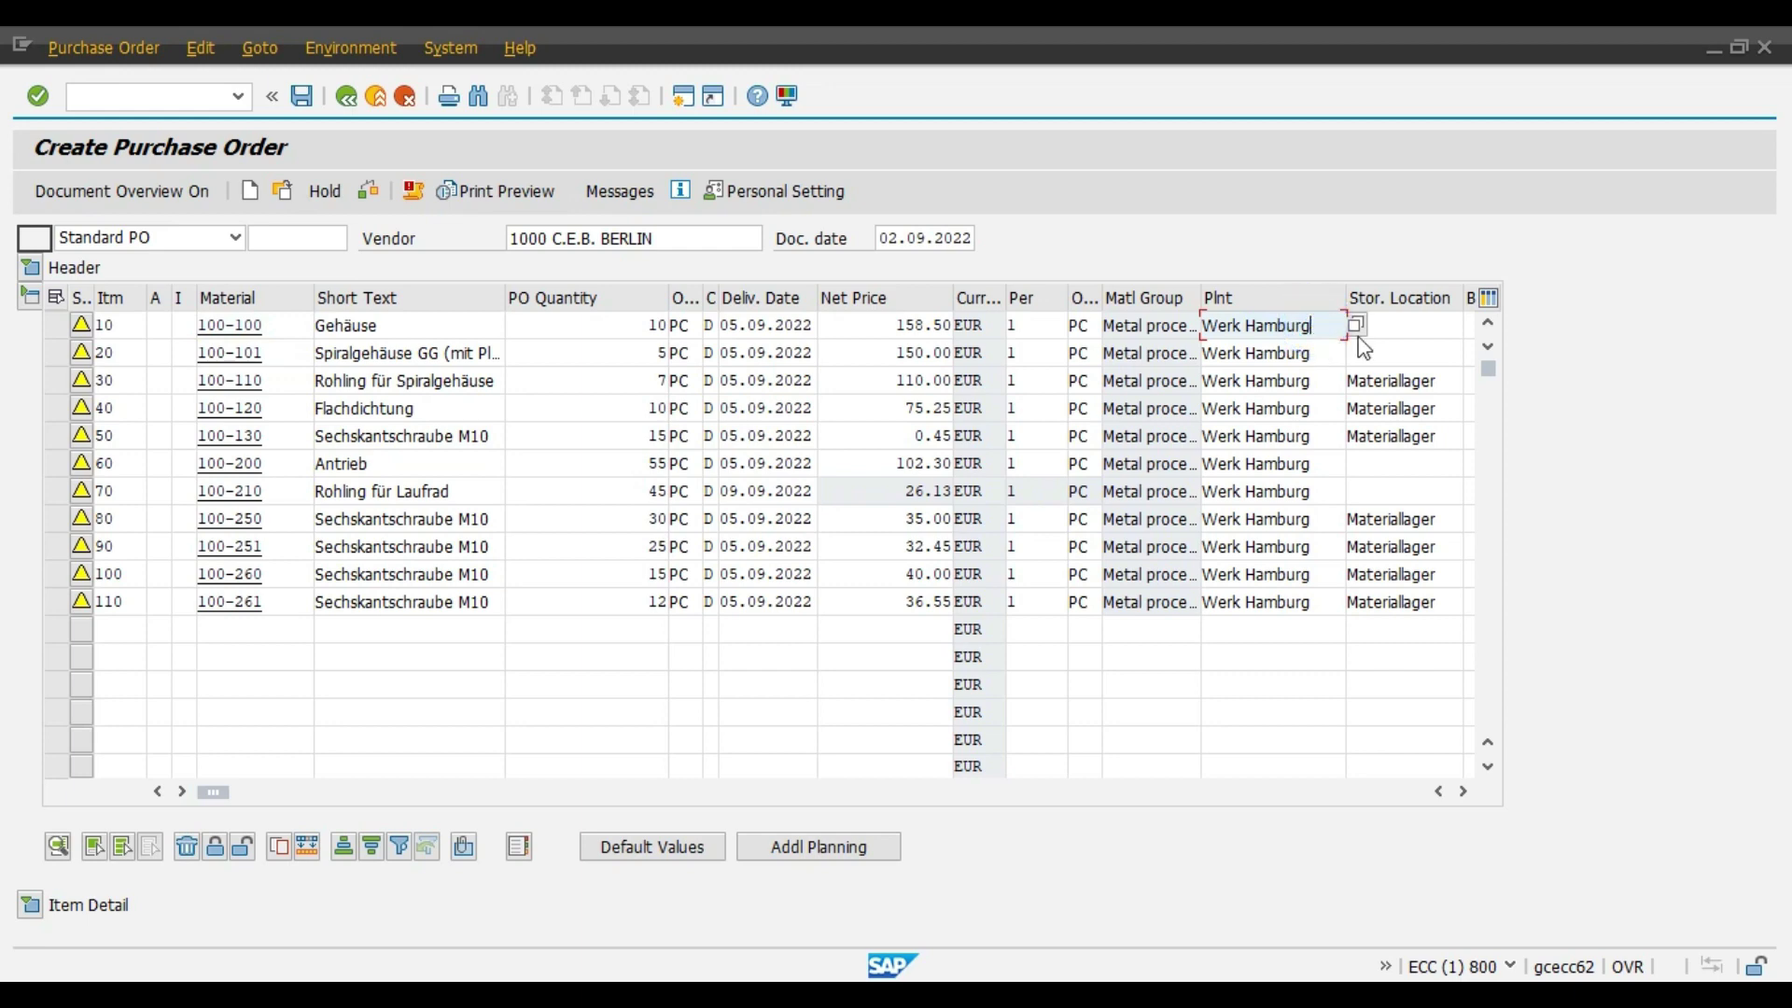
click(1359, 334)
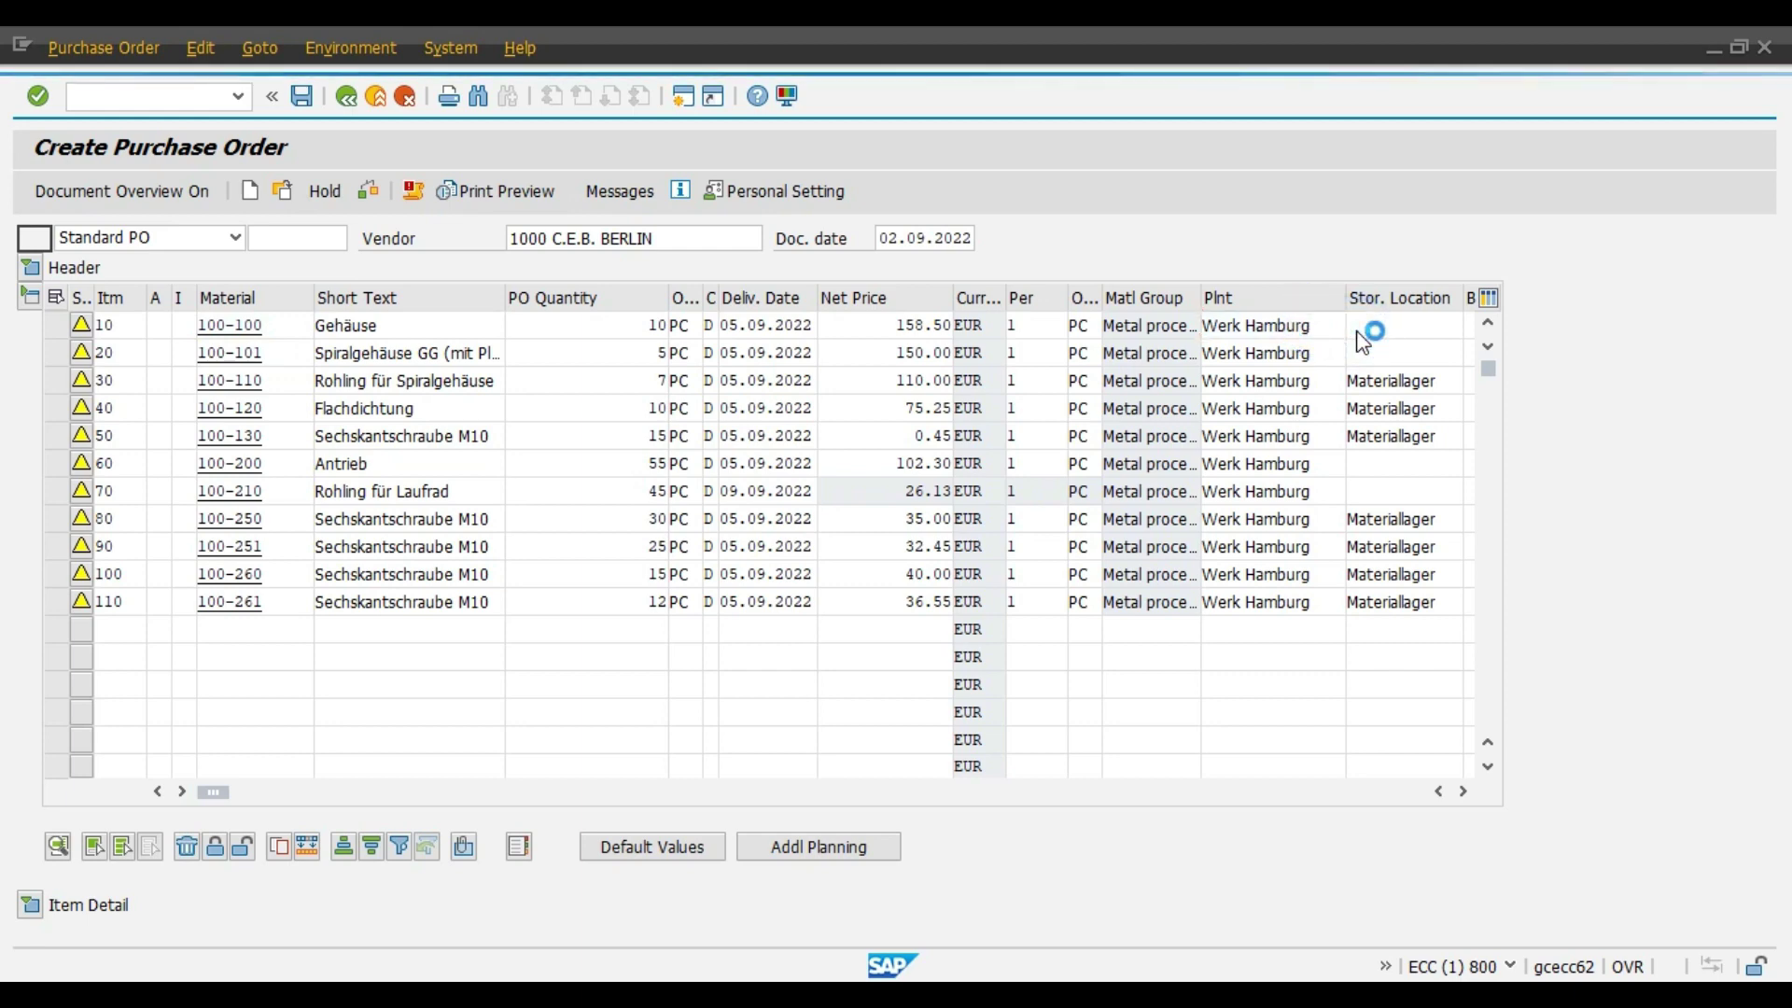
key(F4)
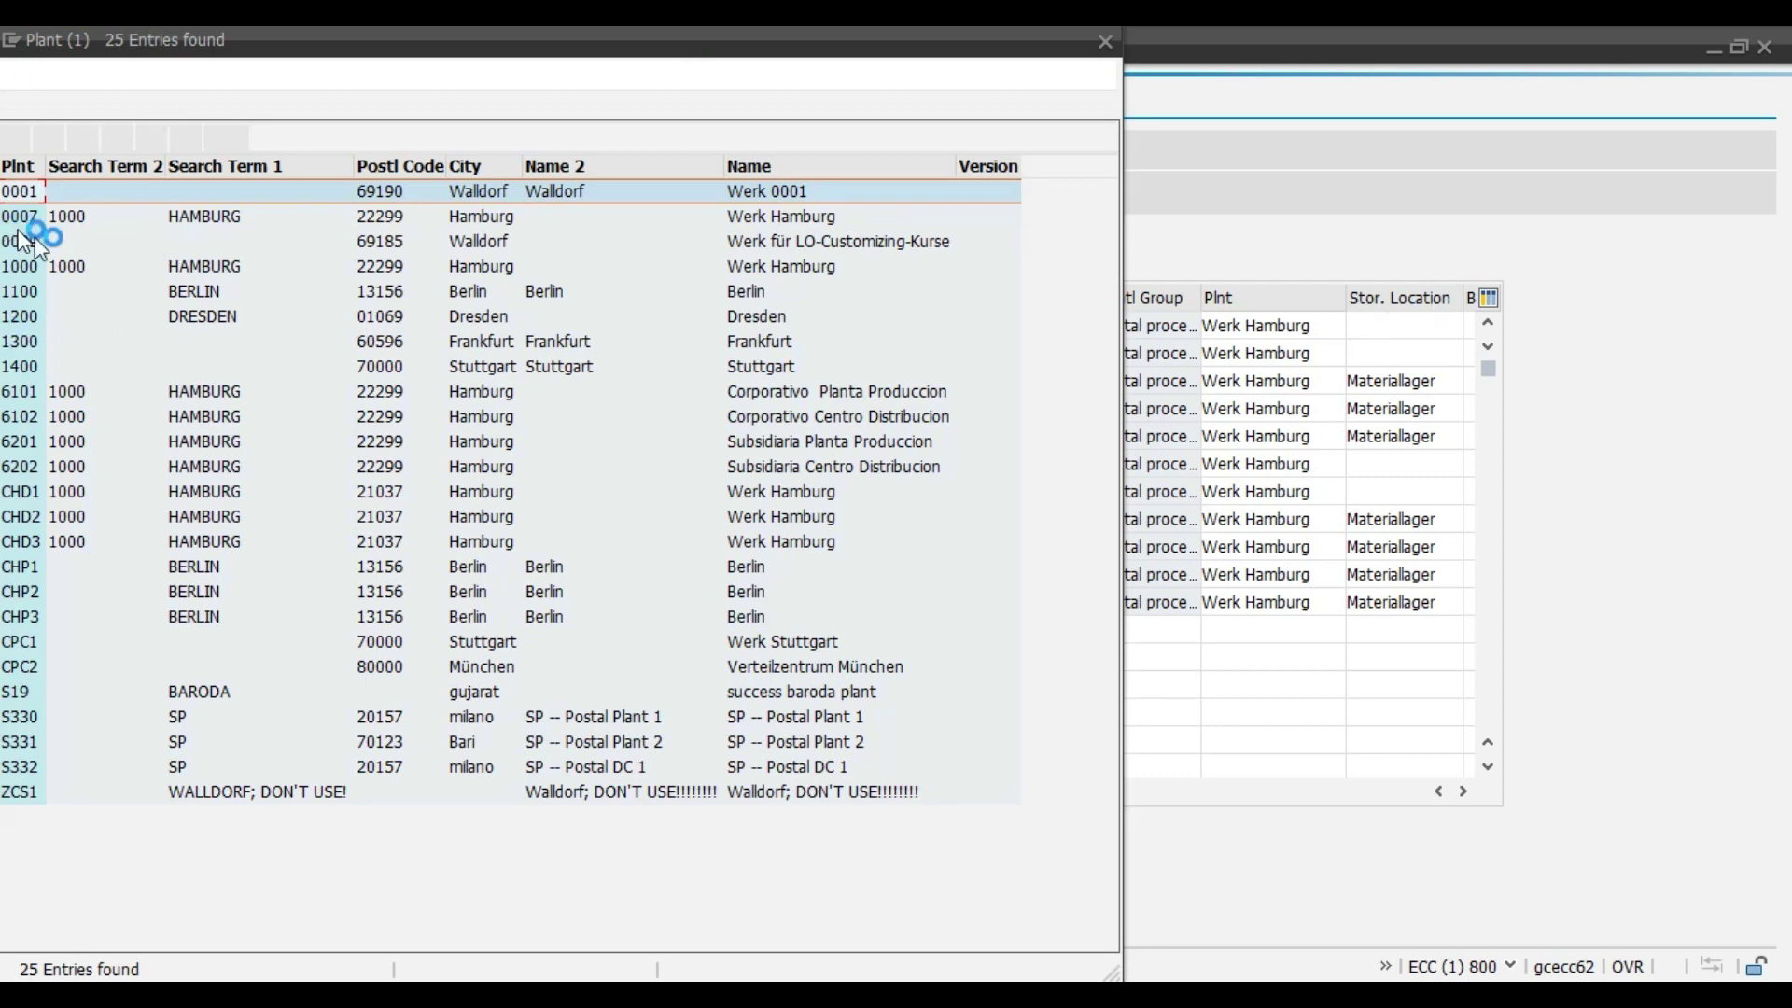
click(89, 266)
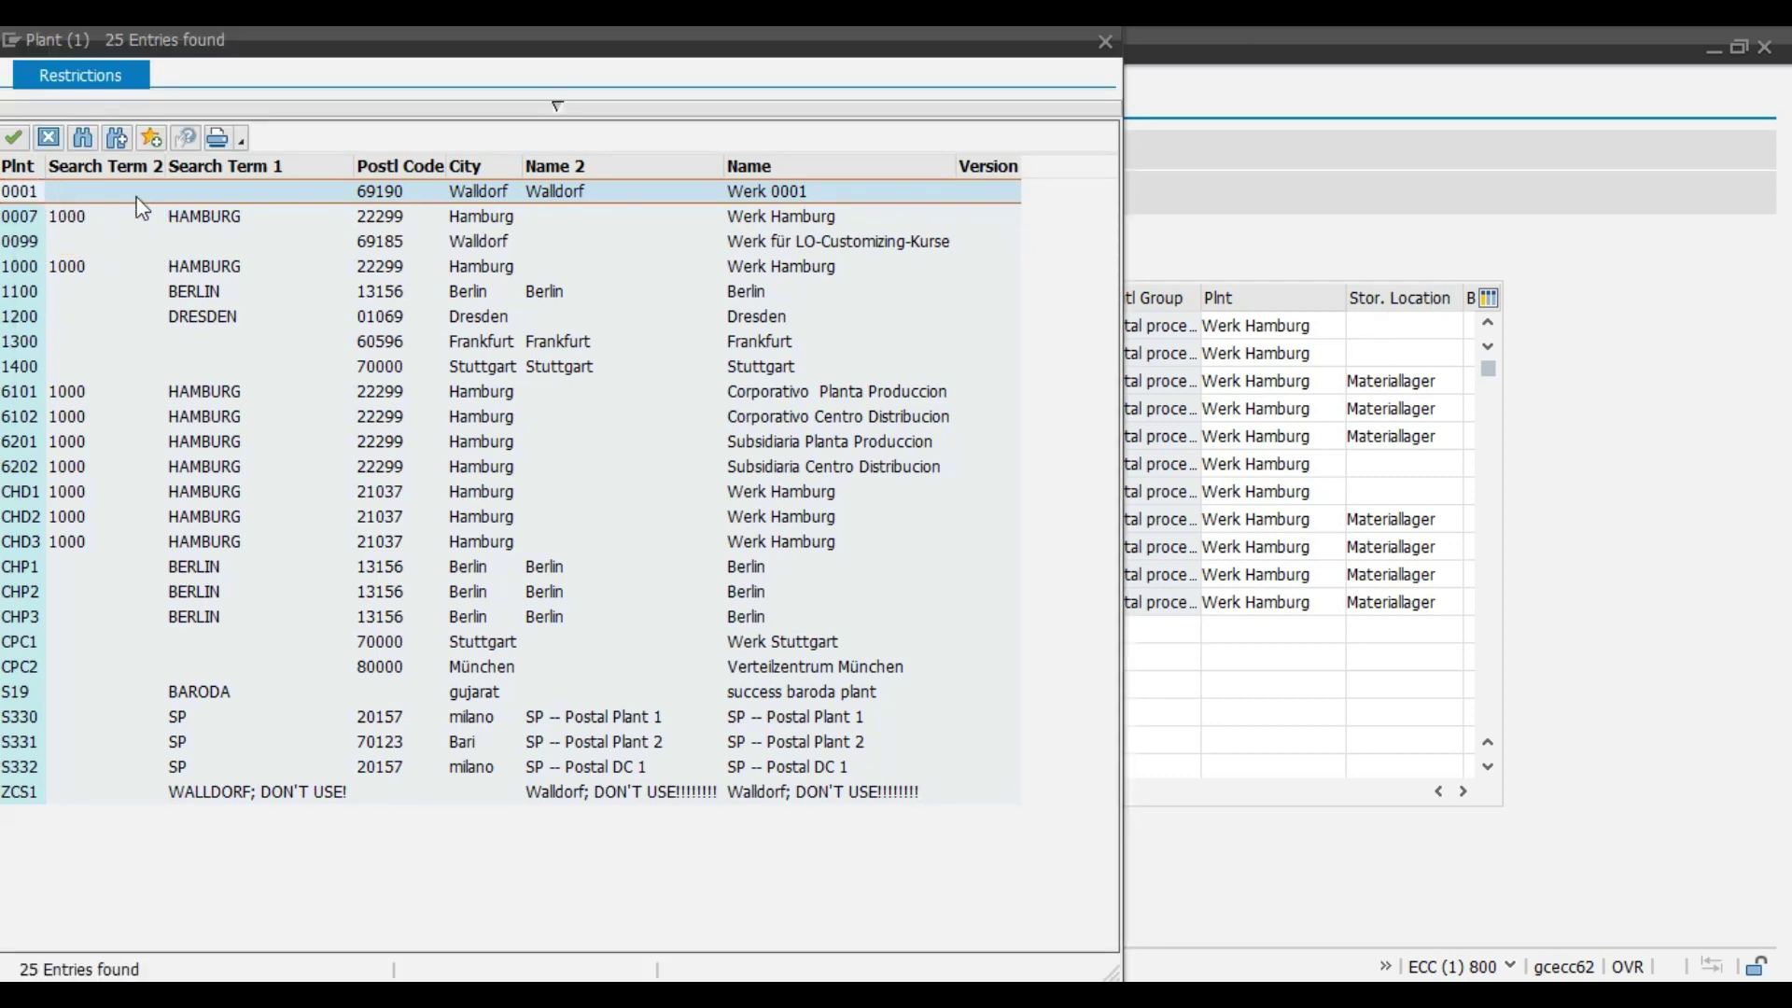
click(20, 267)
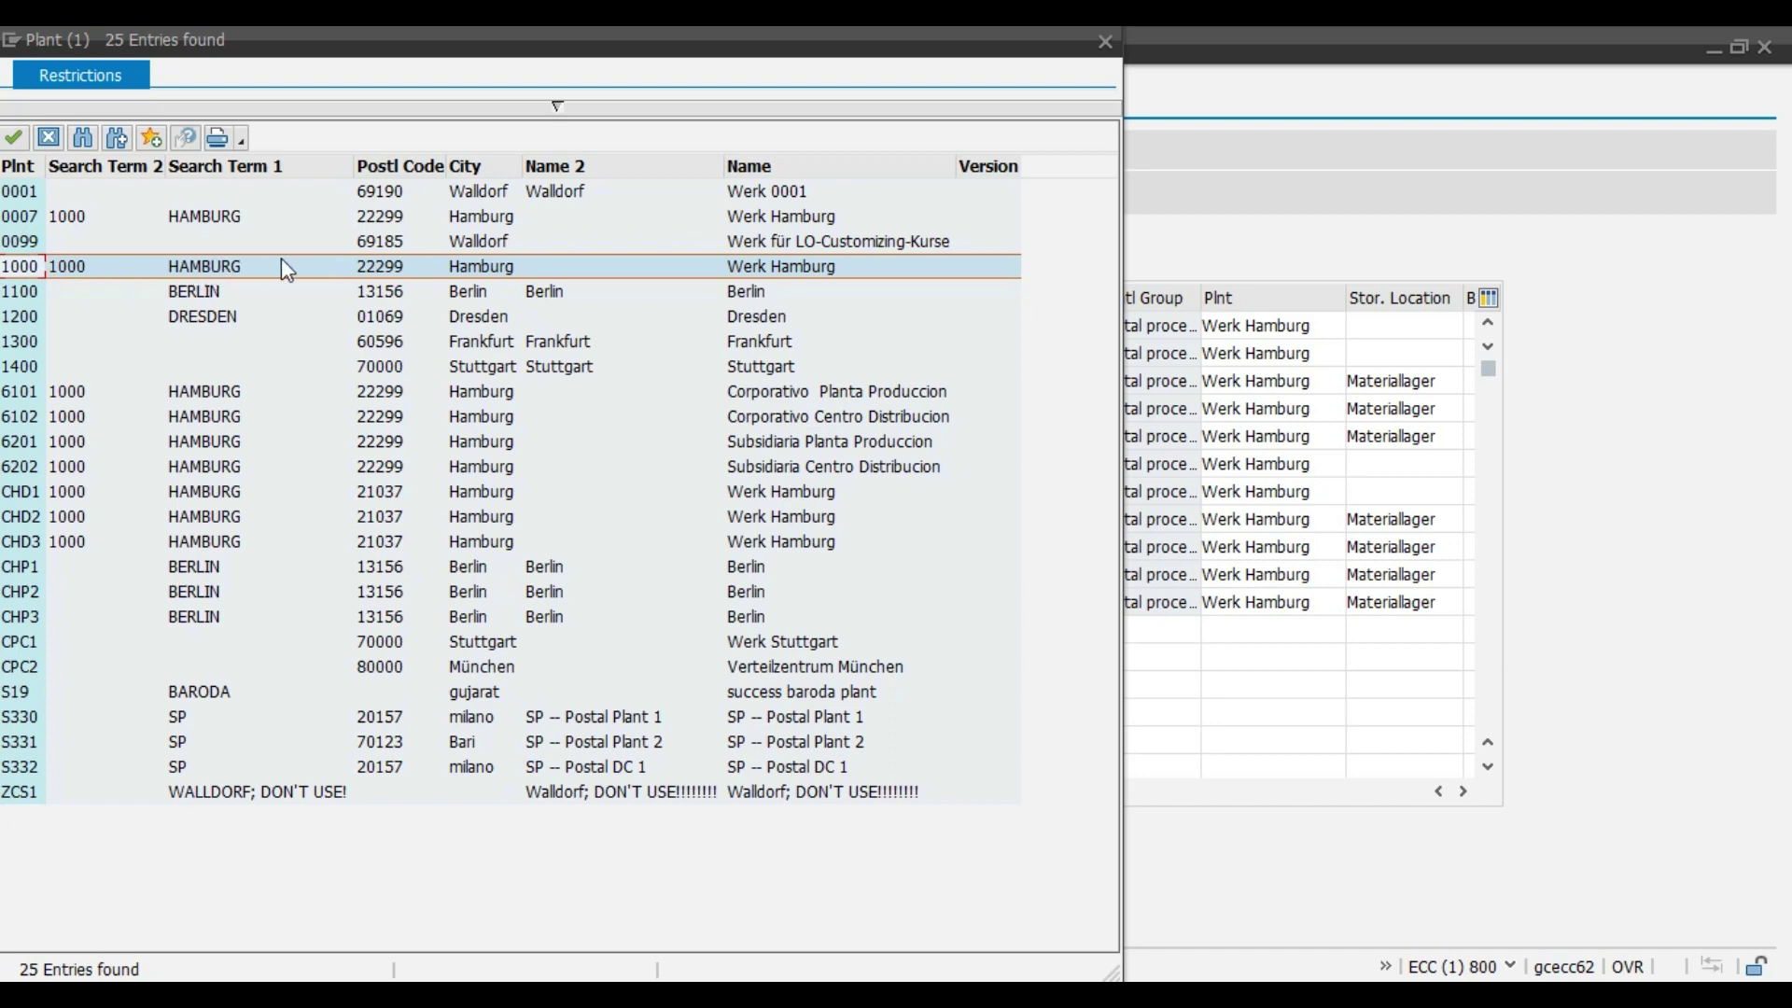
key(alt+Tab)
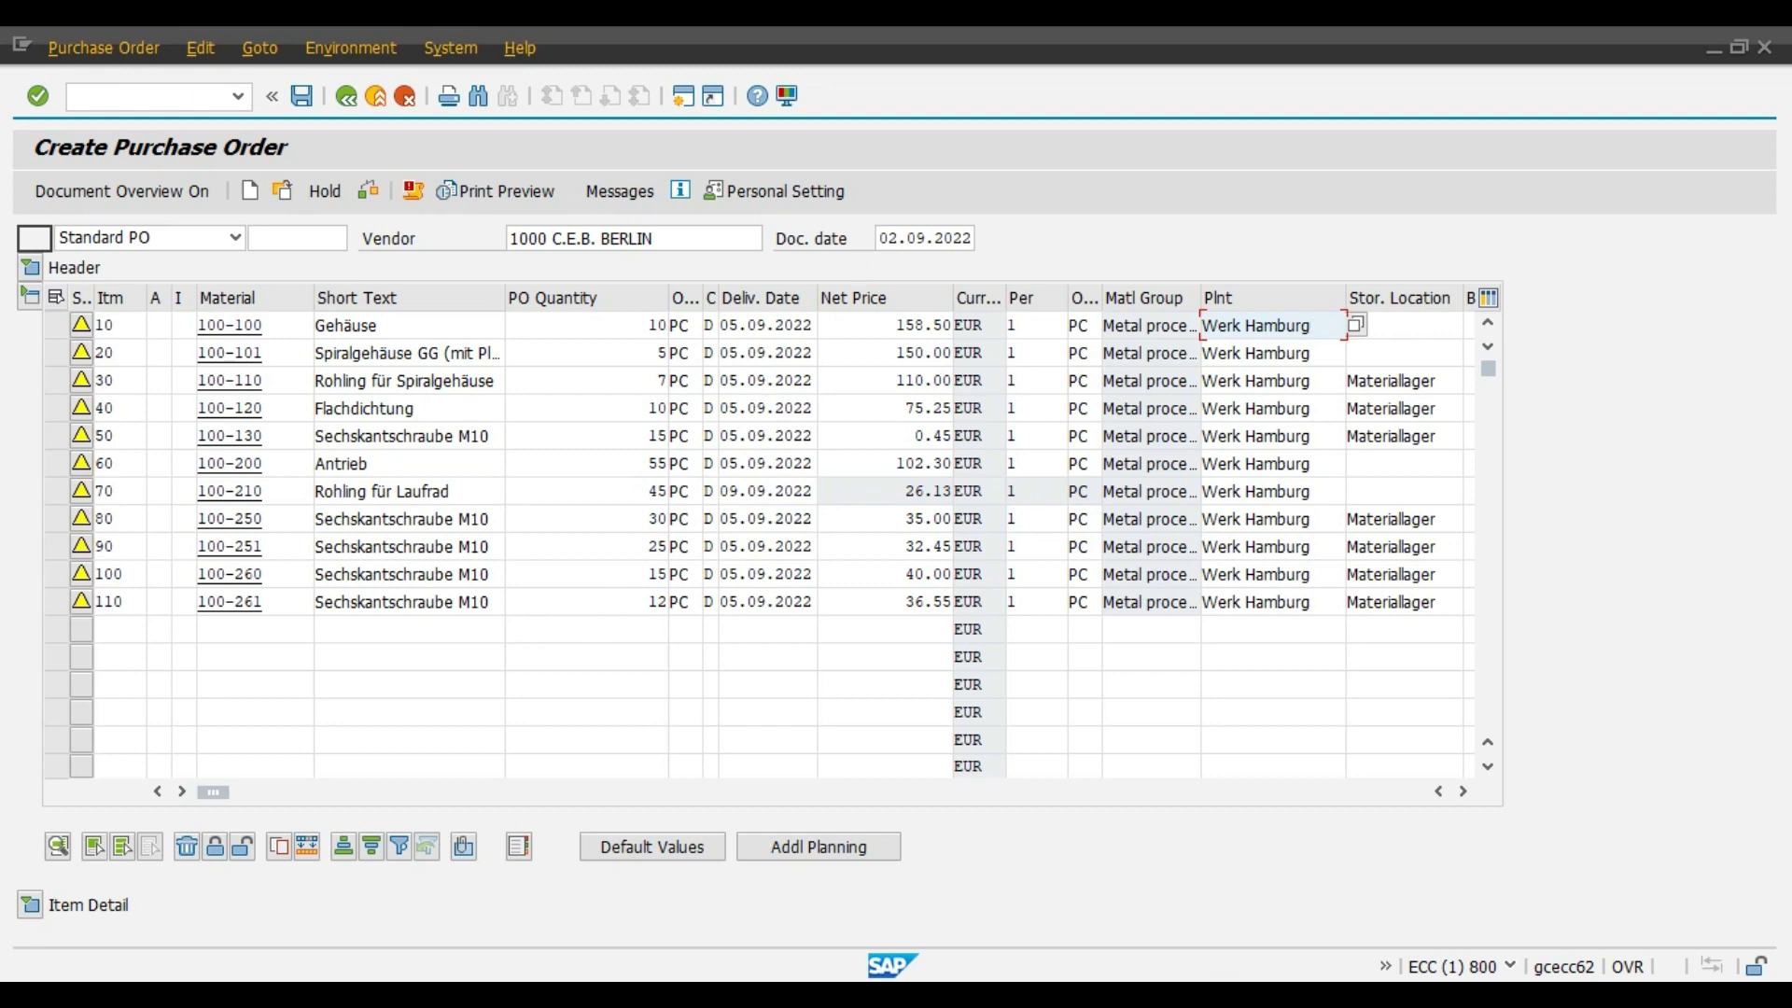
Check the GR processing time requirement for the selected items in the Word document and return to SAP.
key(alt+Tab)
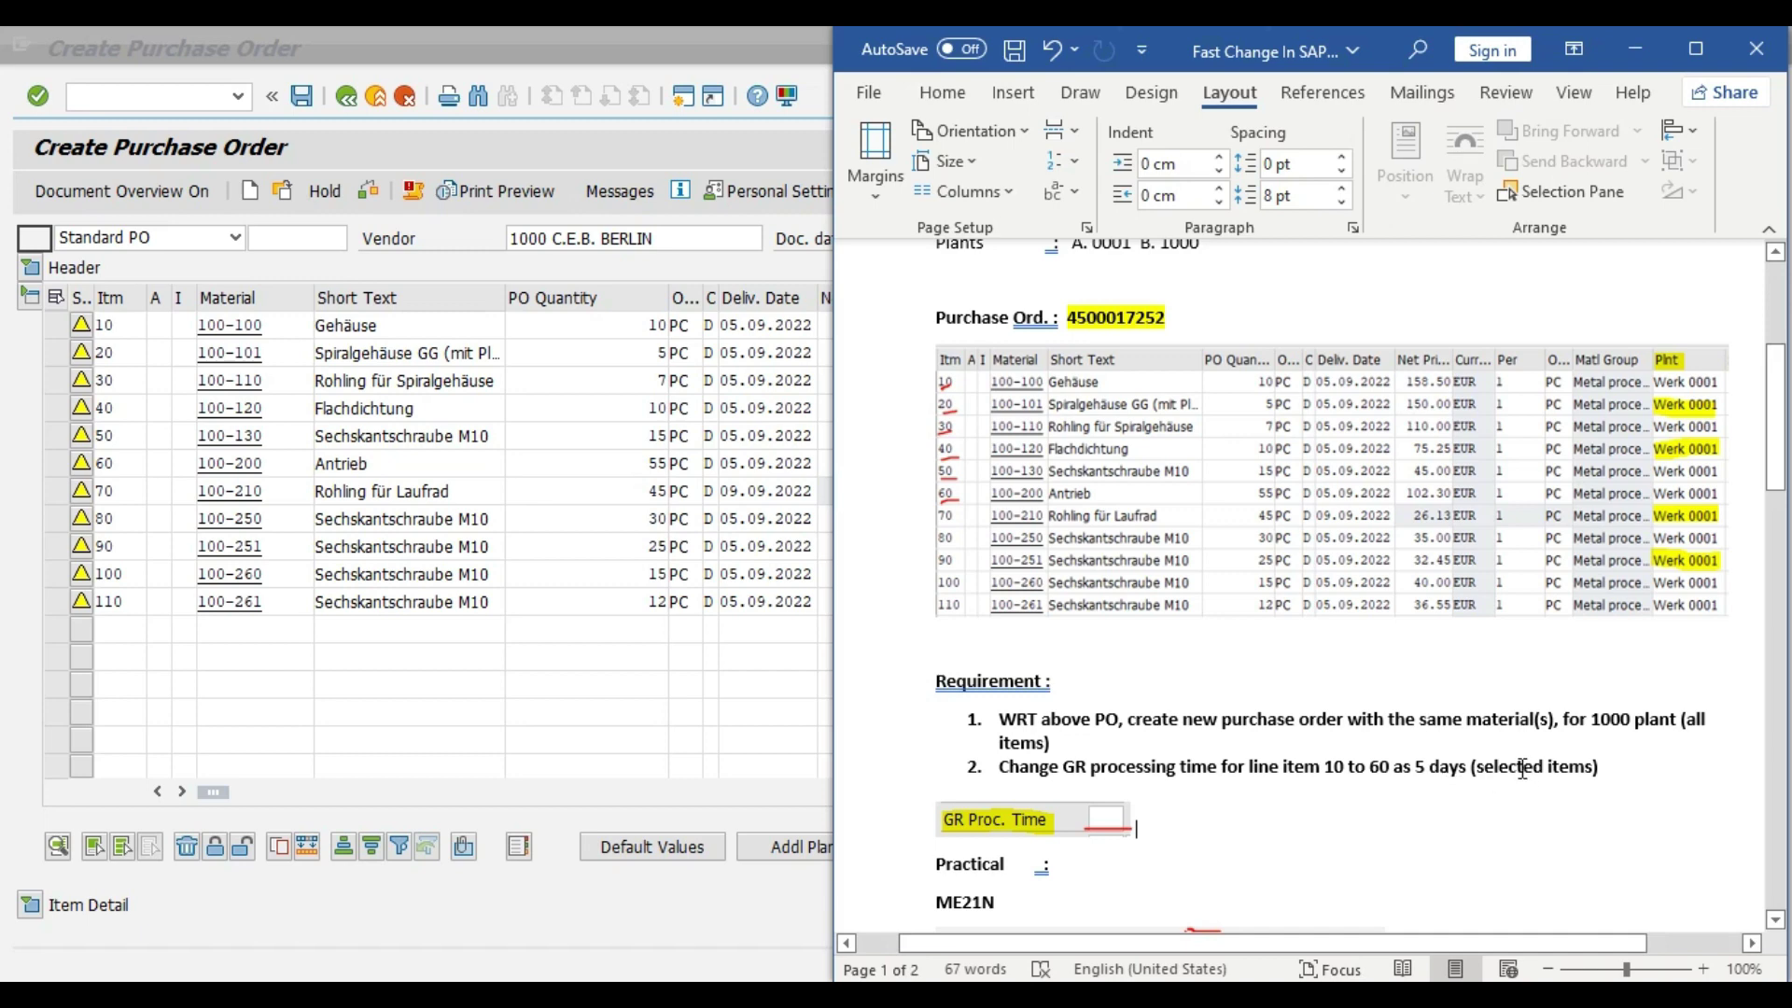
click(1635, 48)
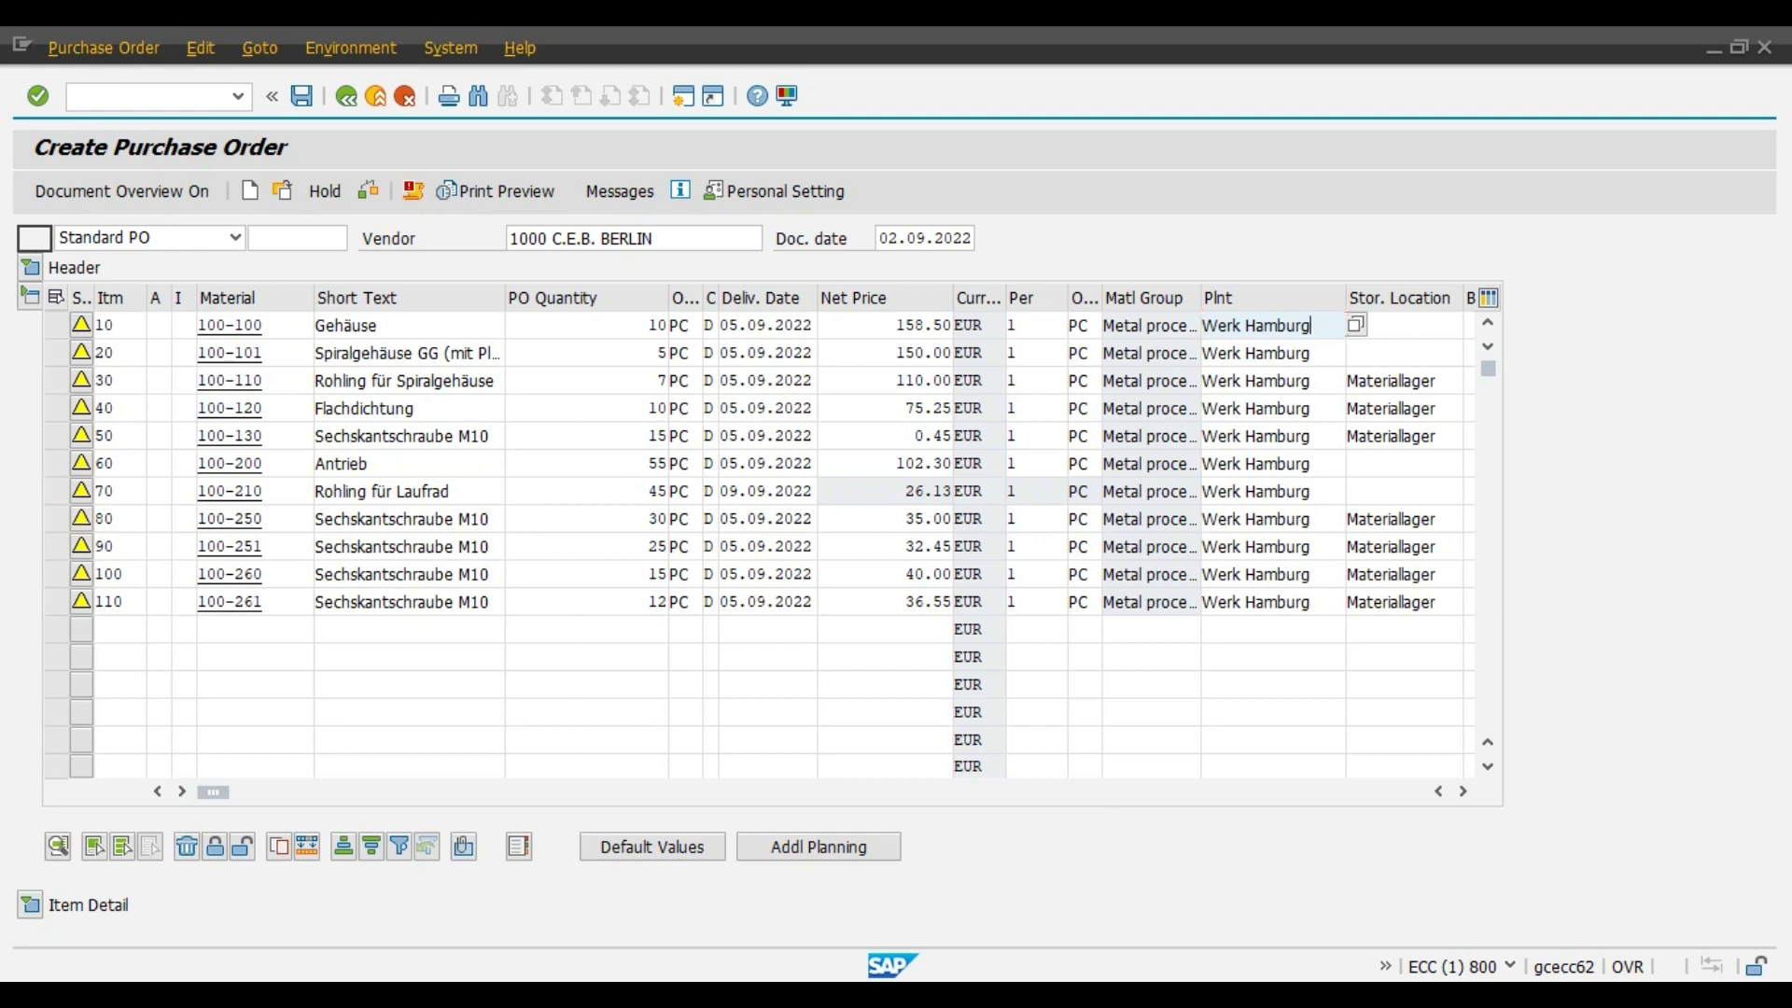
key(alt+Tab)
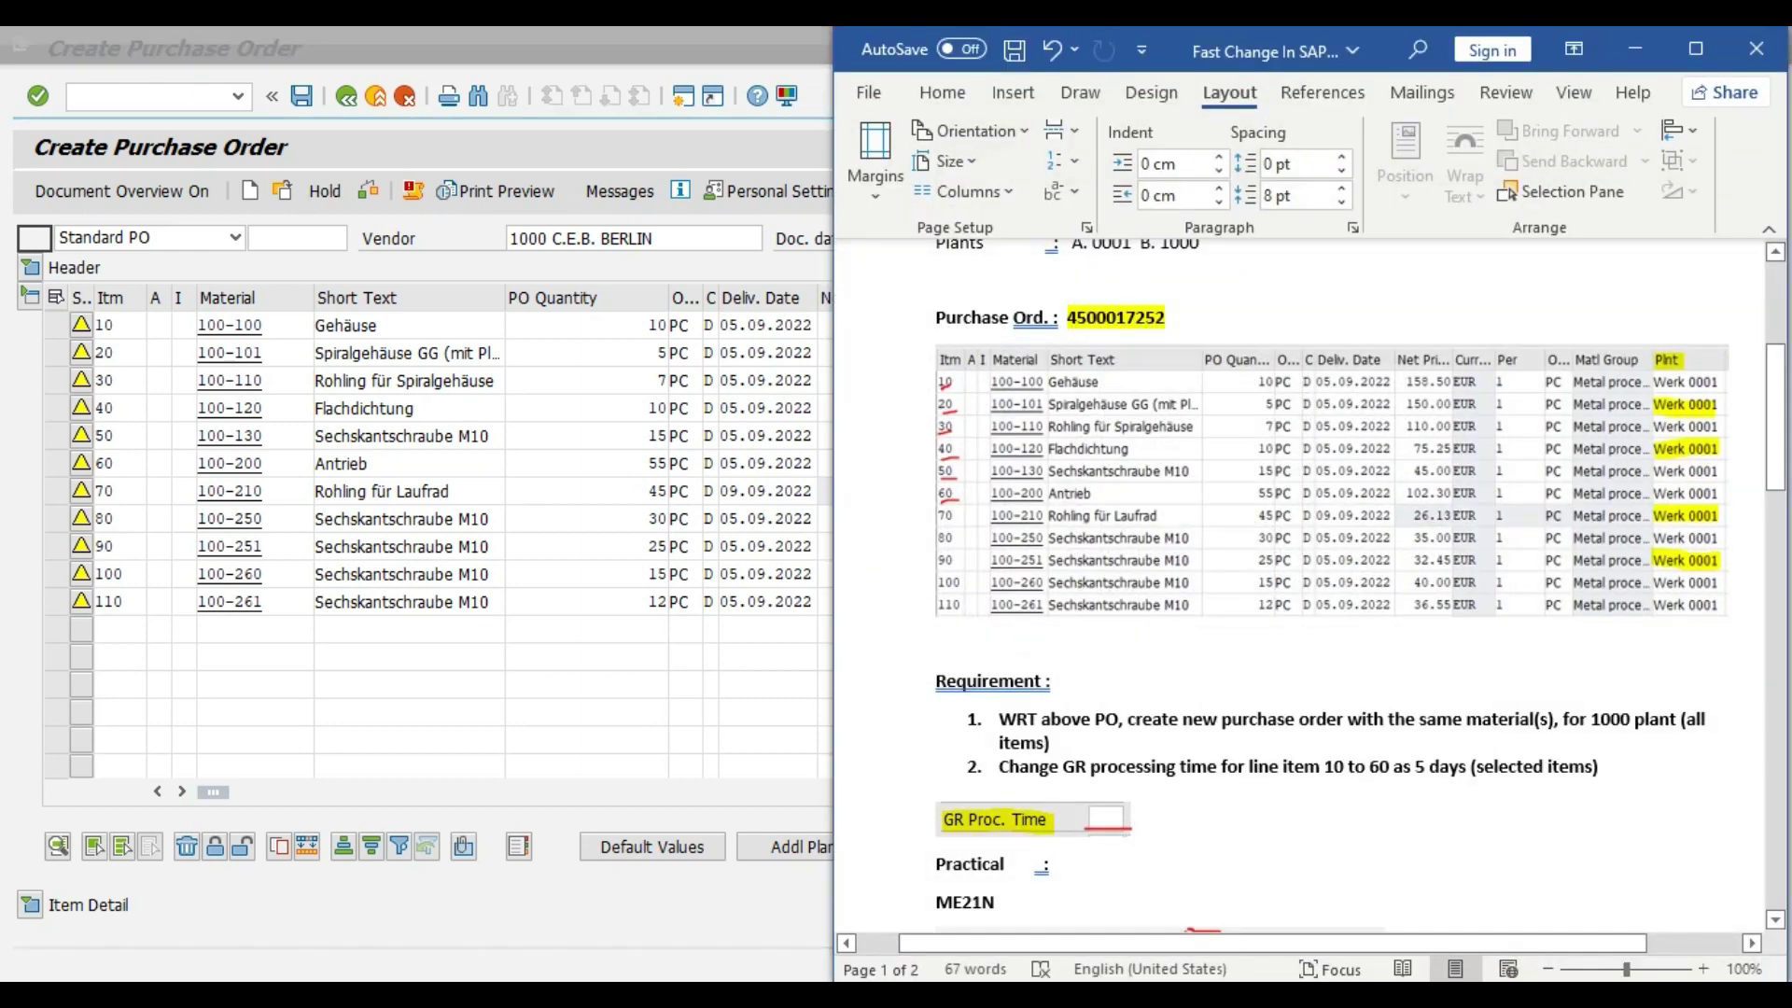
double_click(1375, 768)
key(alt+Tab)
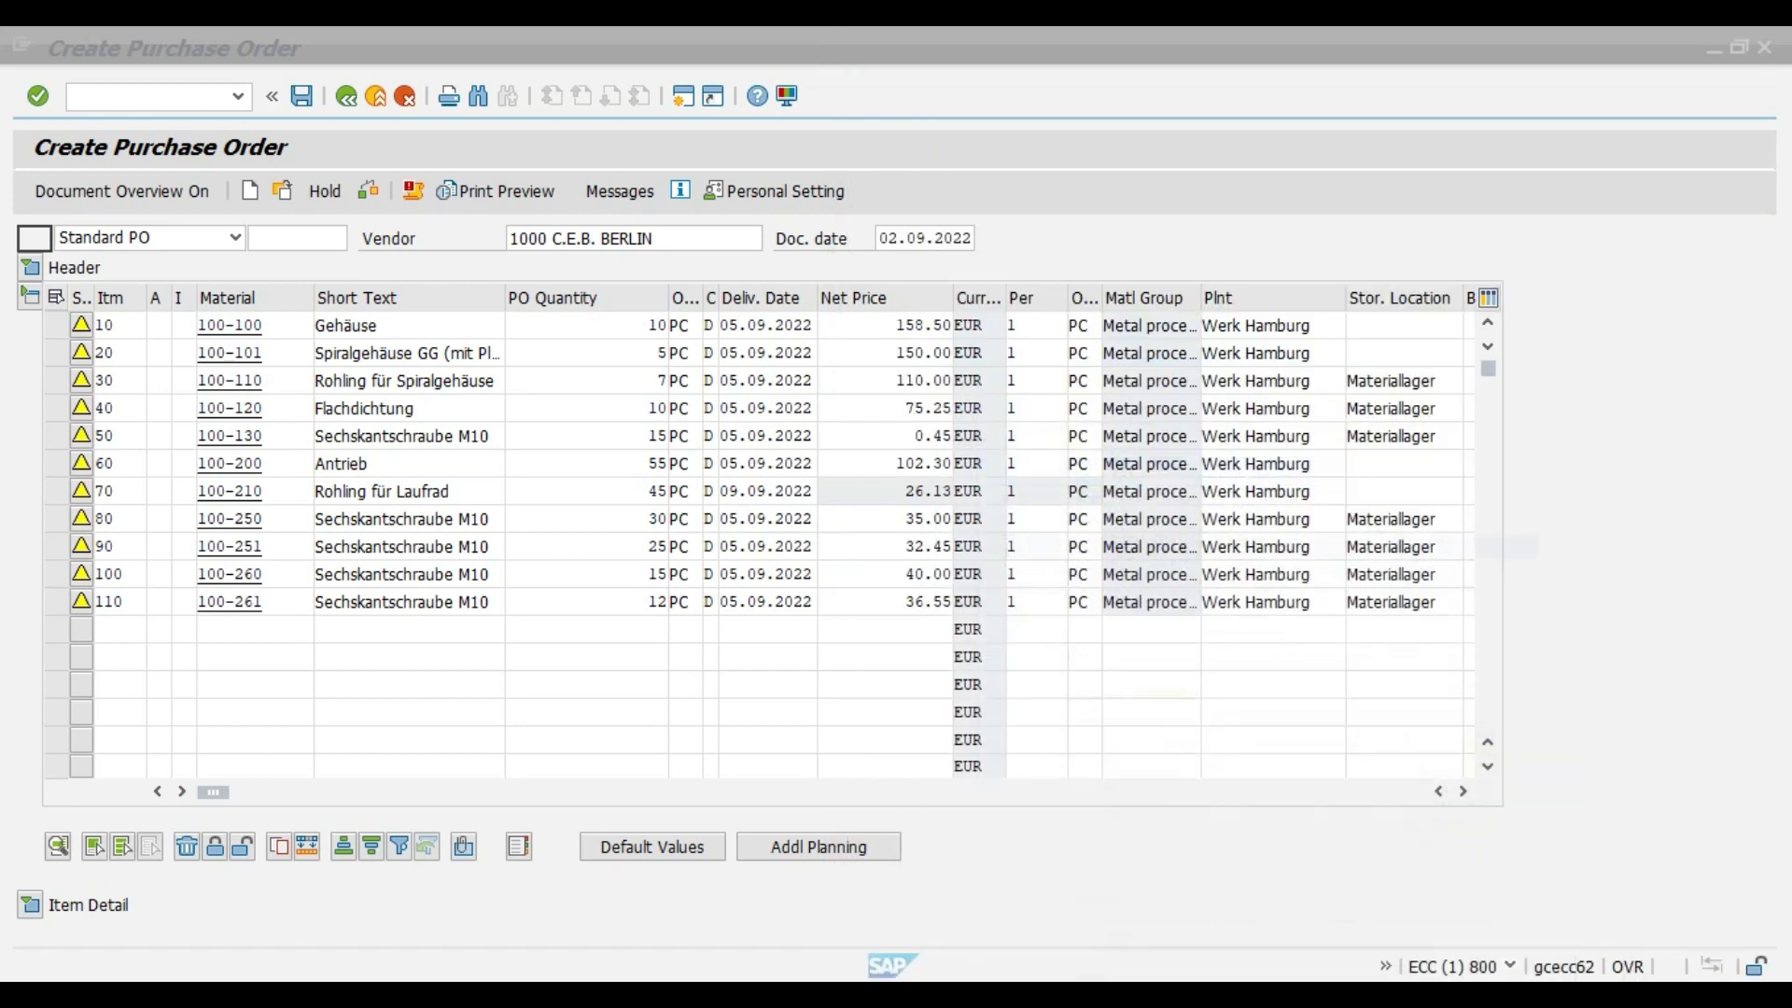
Select items 10 through 60 in the purchase order's item overview.
click(57, 326)
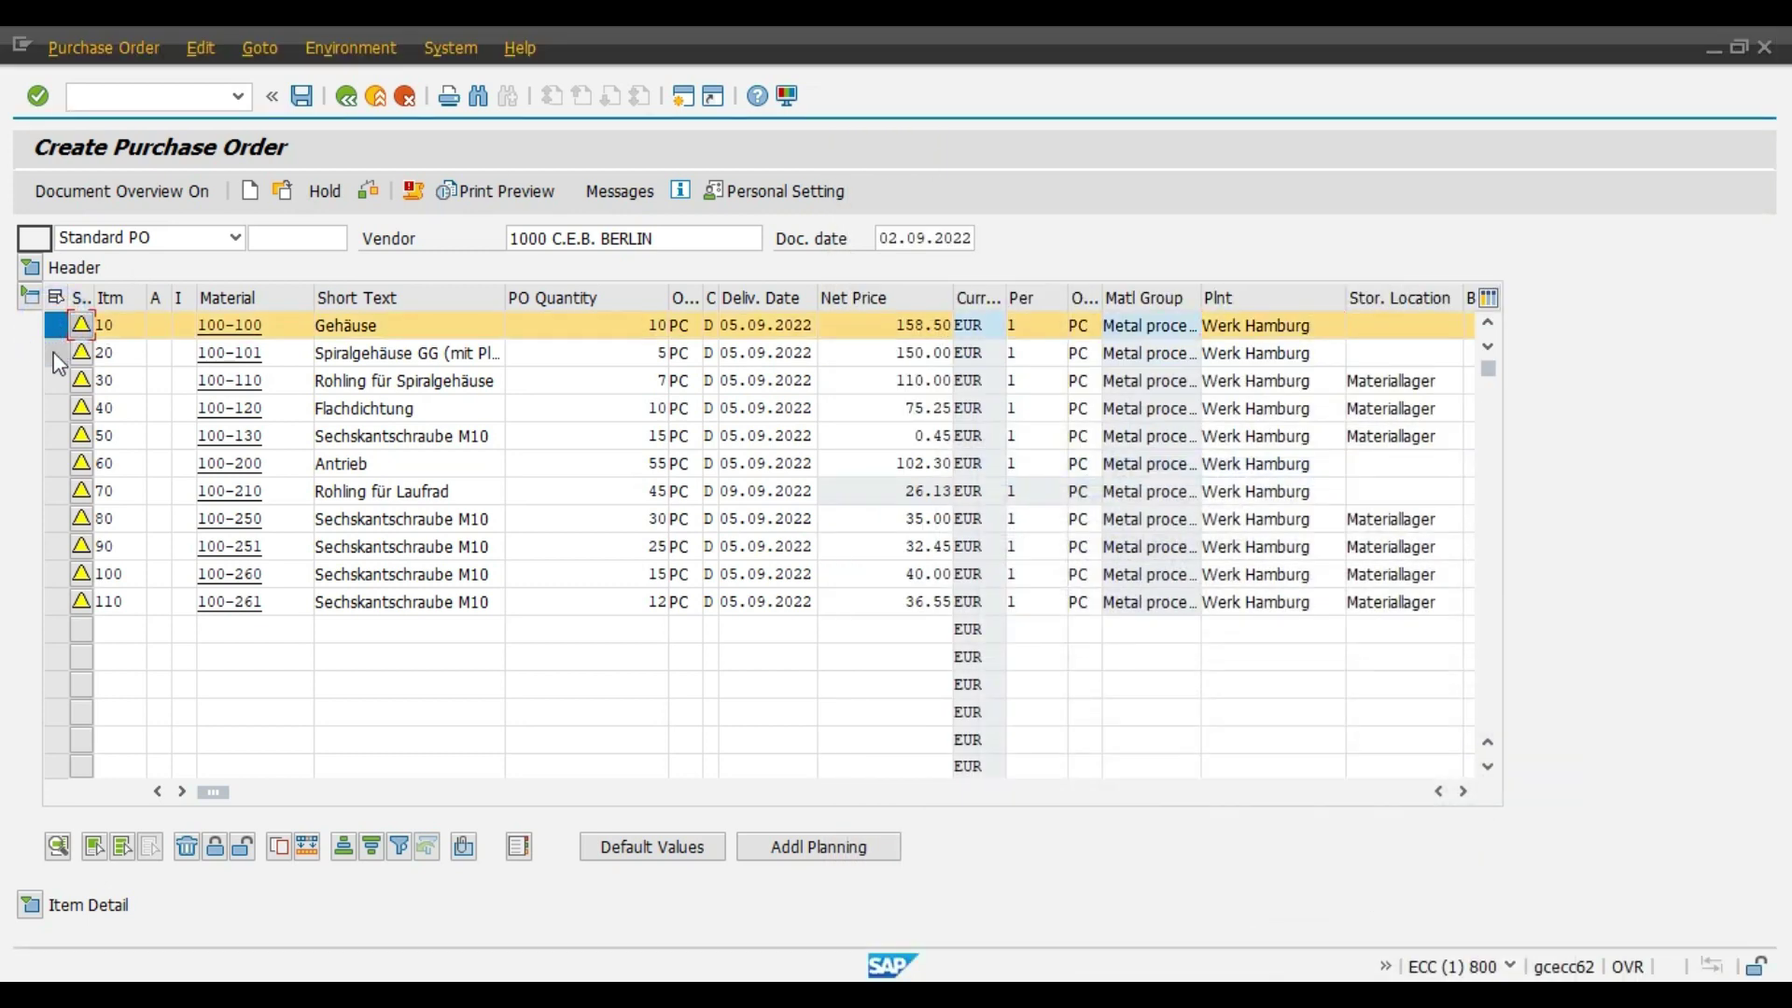
click(56, 353)
click(57, 380)
click(58, 408)
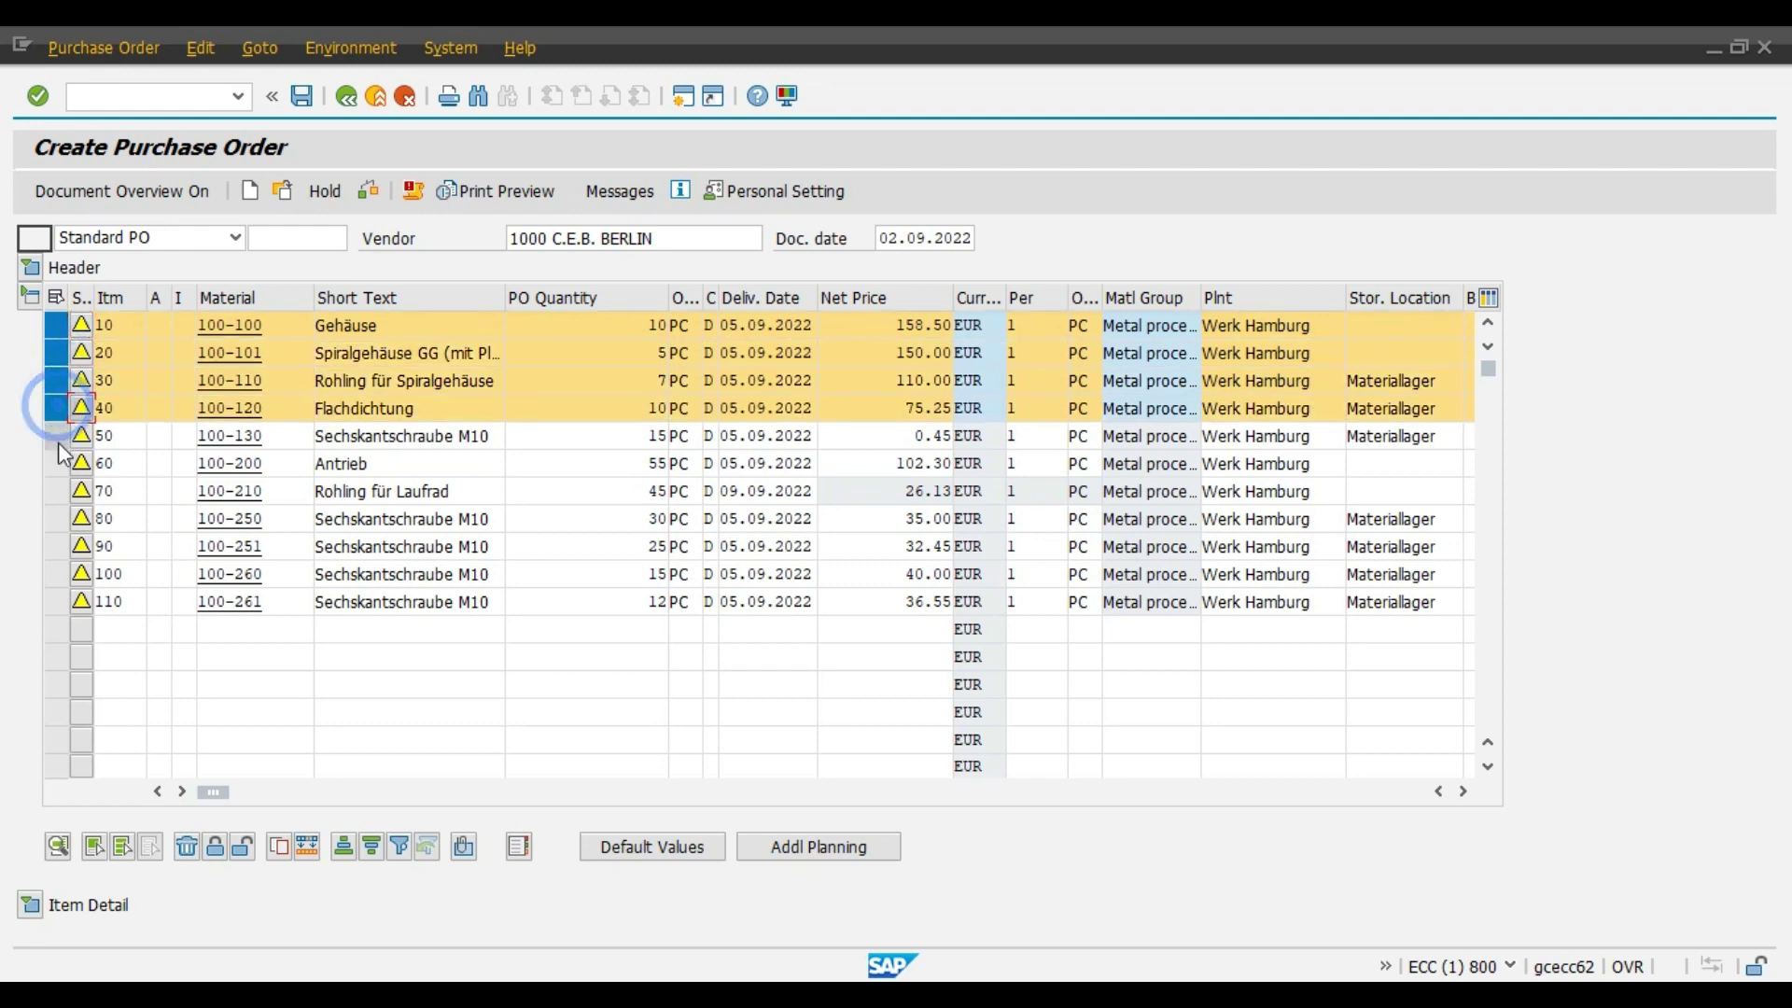
click(58, 436)
click(58, 464)
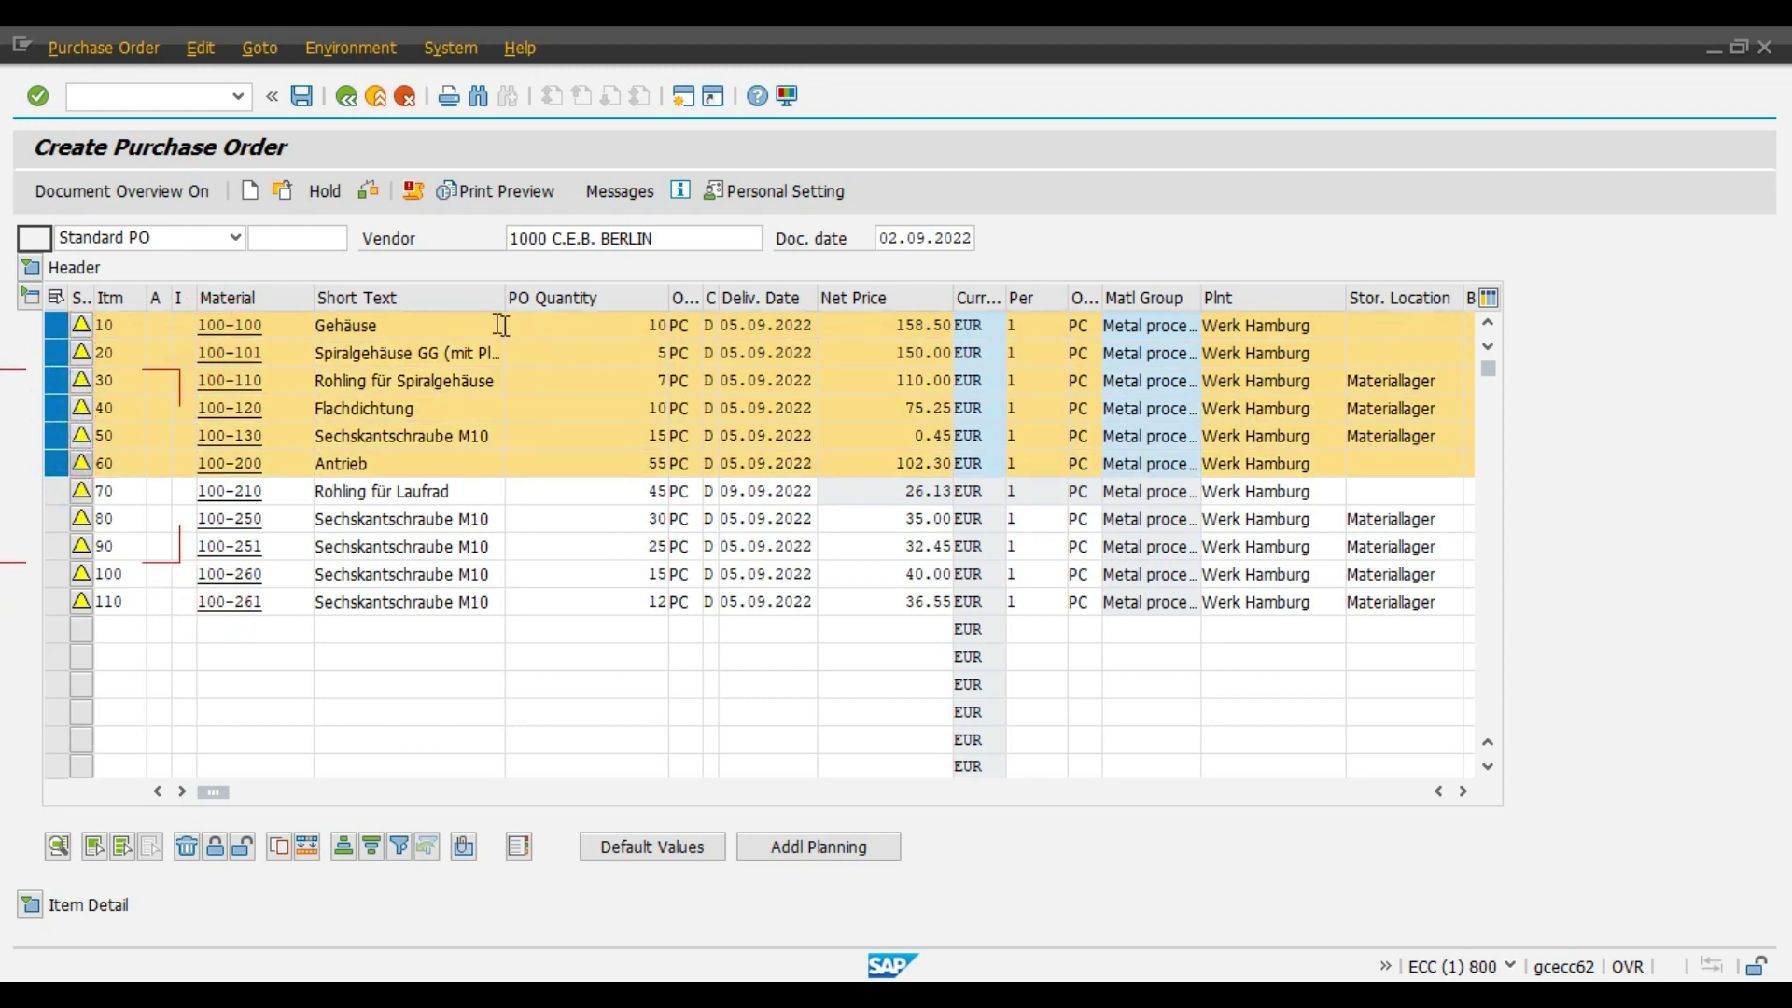
Expand item 10's delivery details, target the GR processing time, recheck the requirement in the Word document and return to SAP.
click(30, 904)
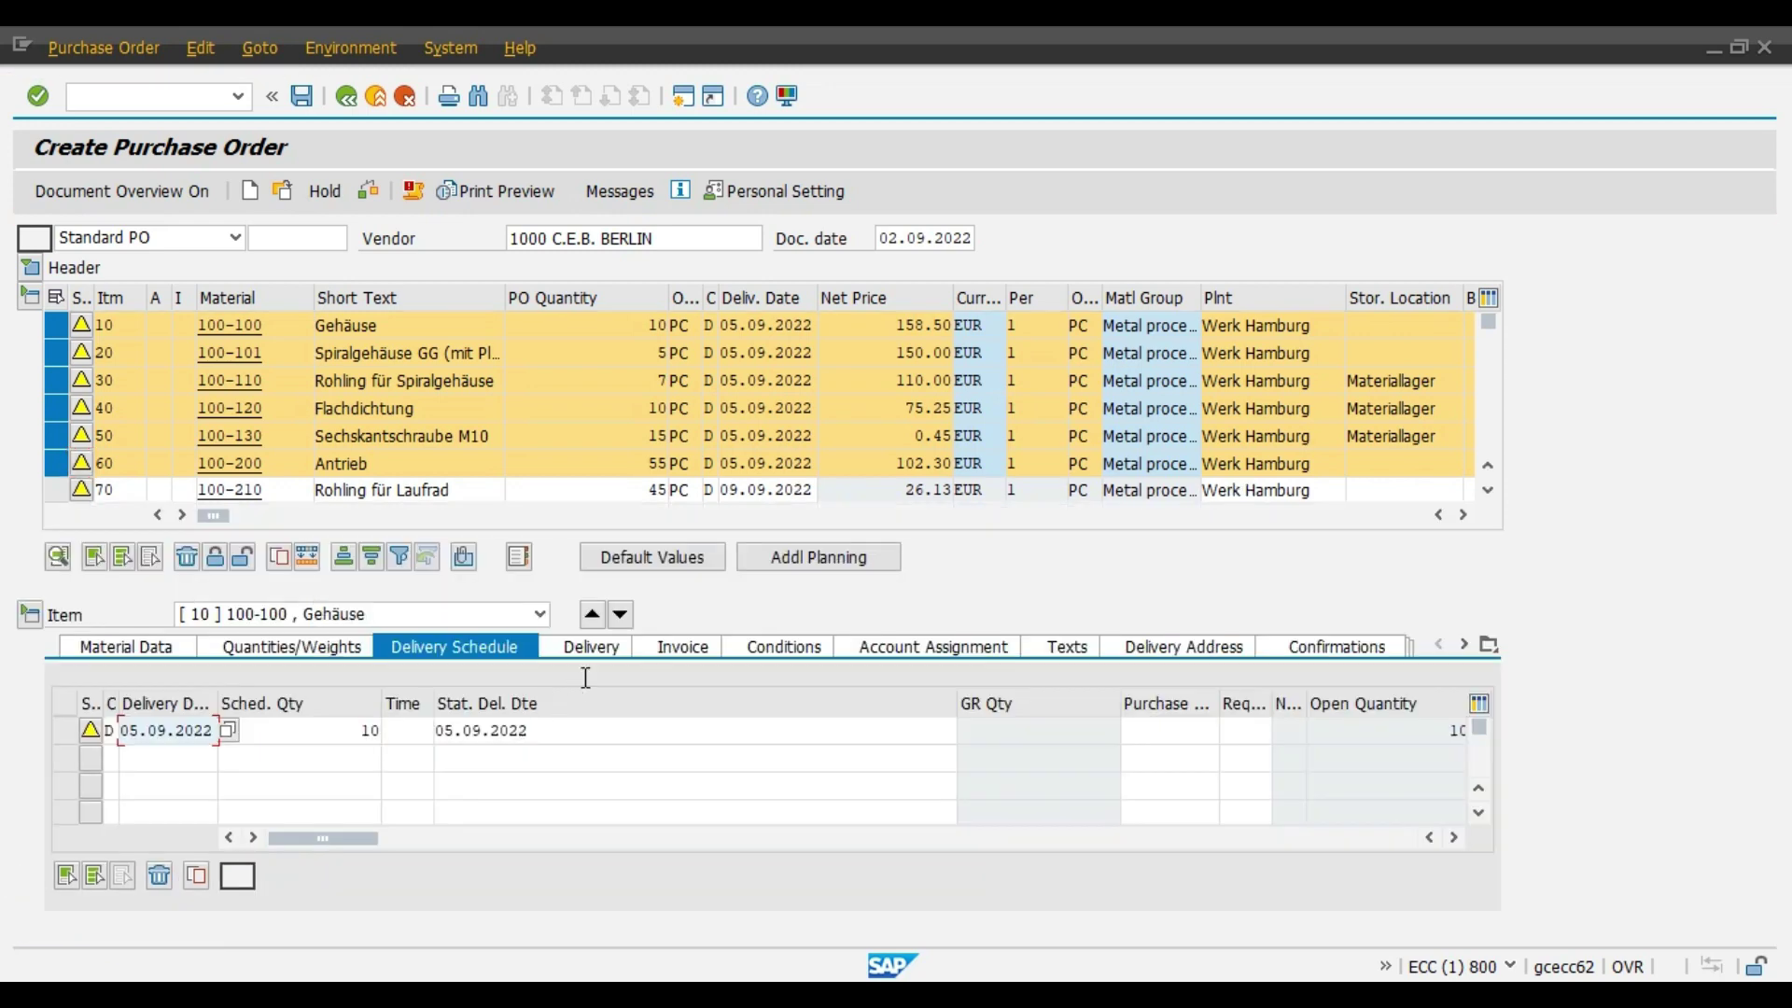
click(591, 653)
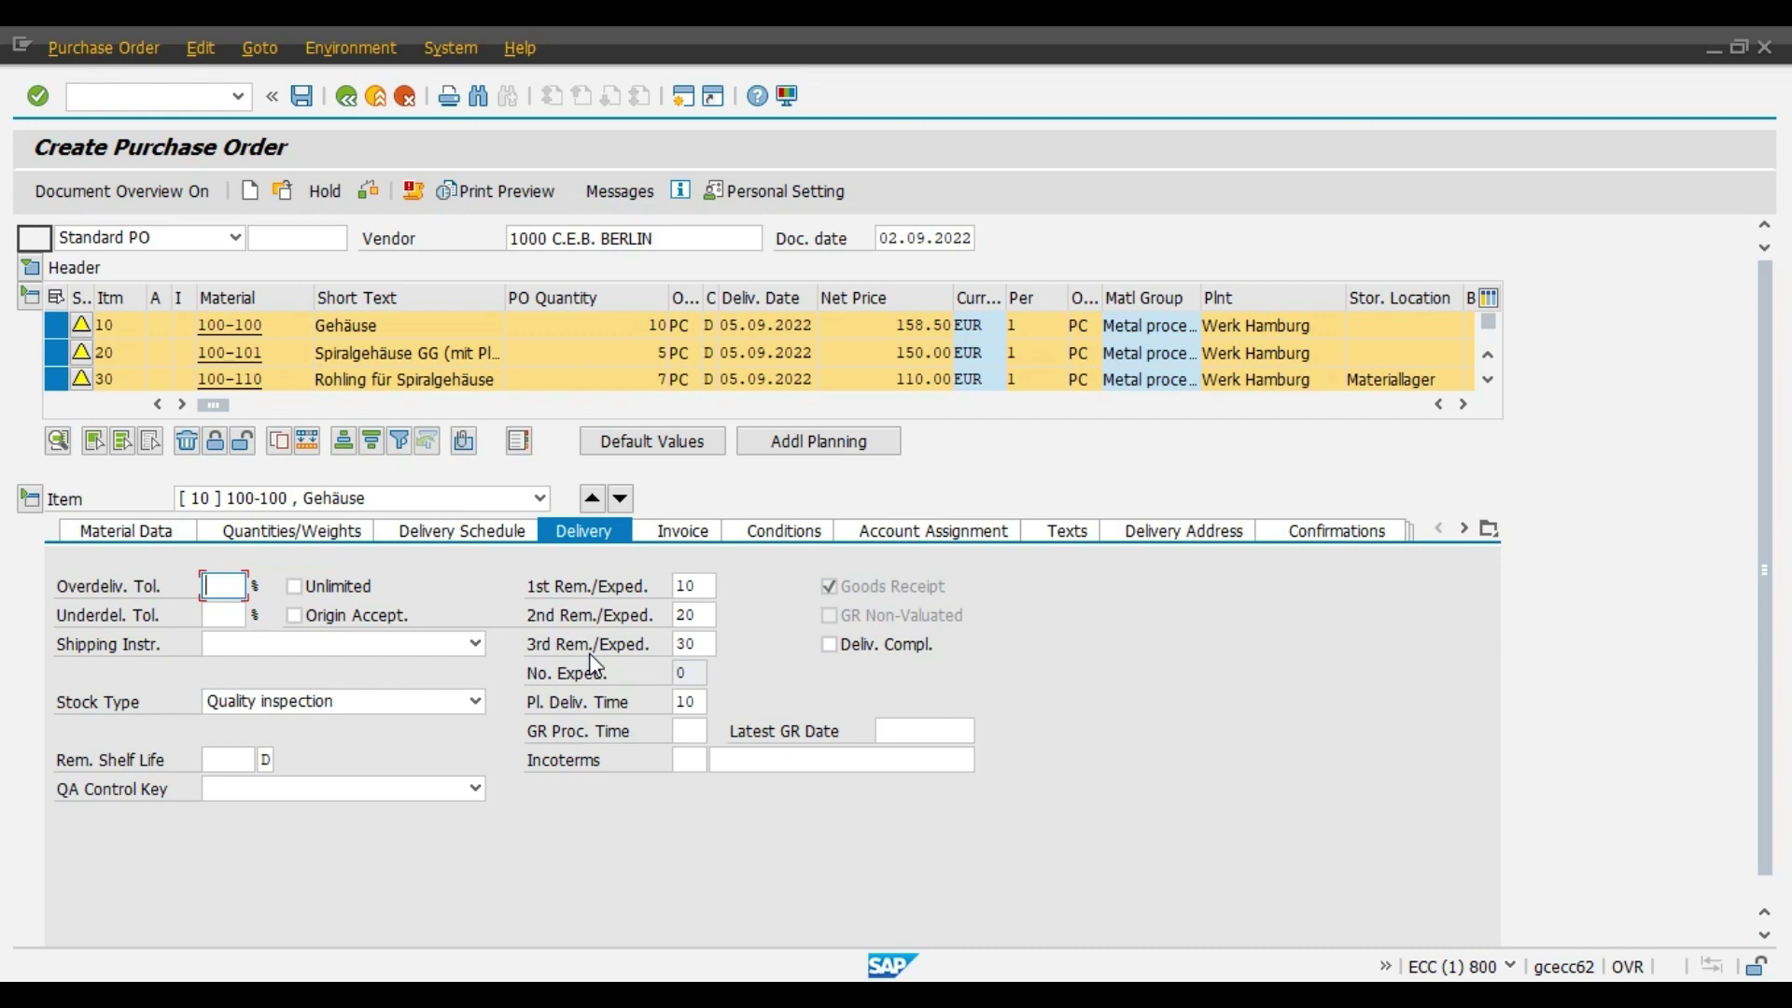
click(691, 731)
key(alt+Tab)
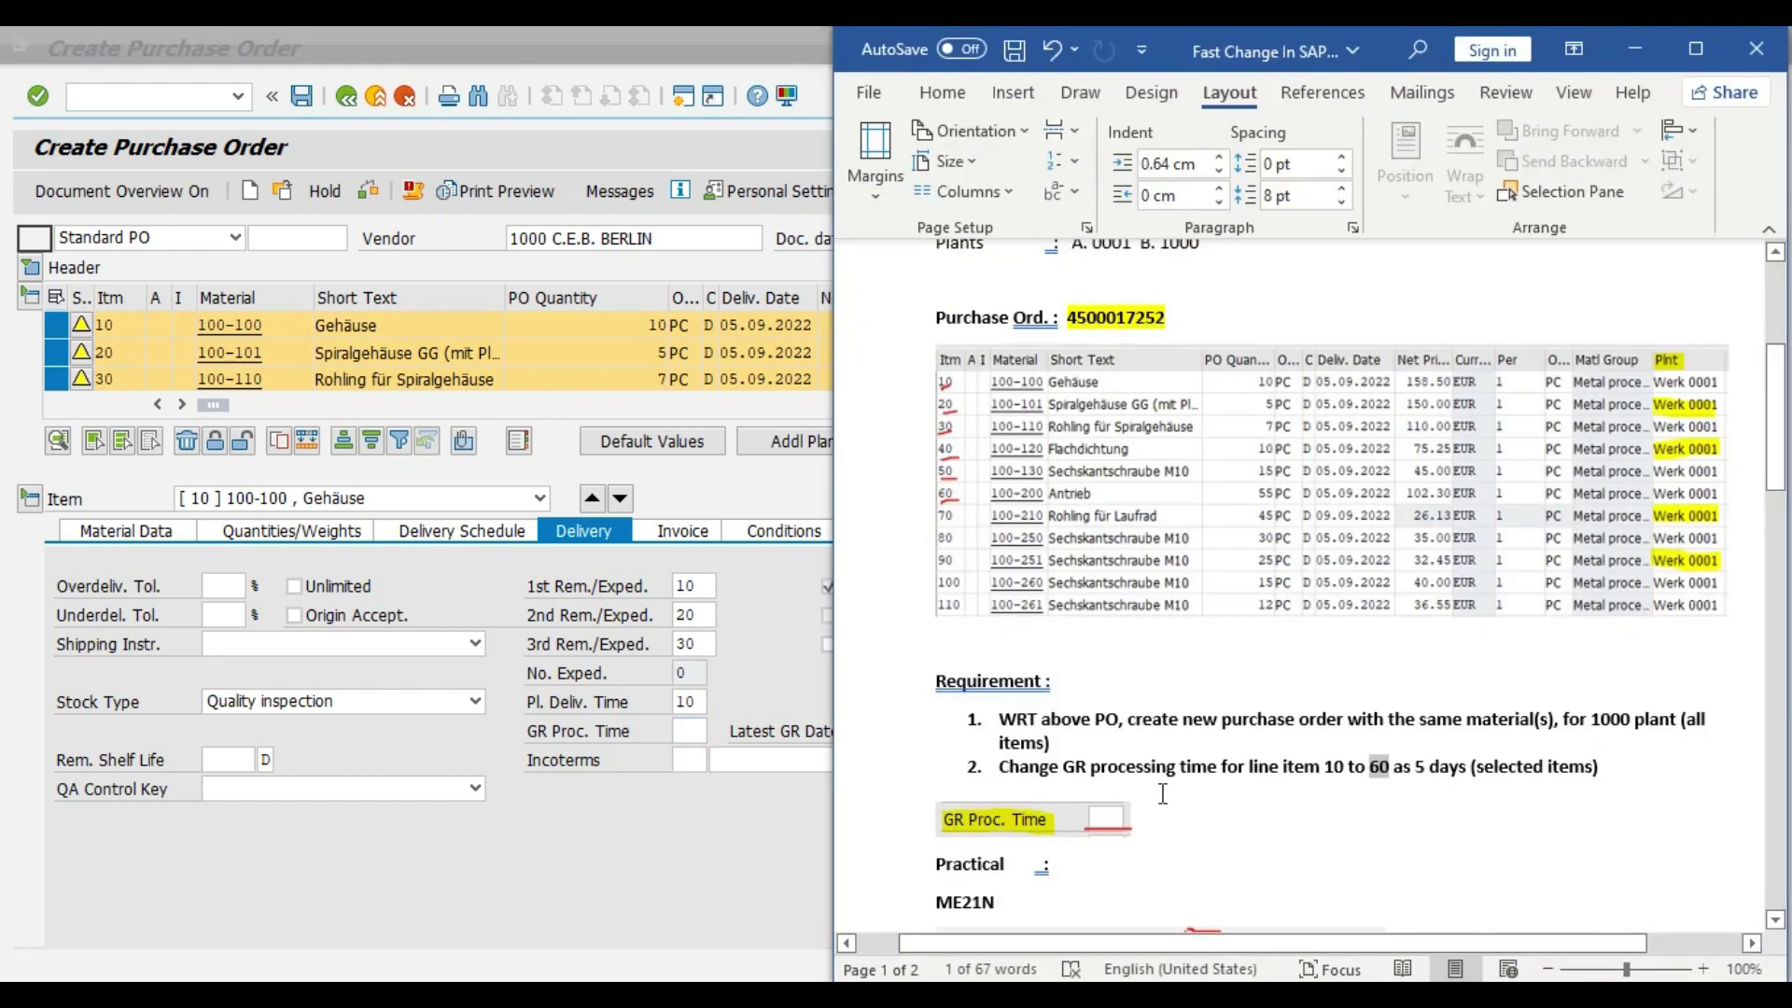
click(1635, 48)
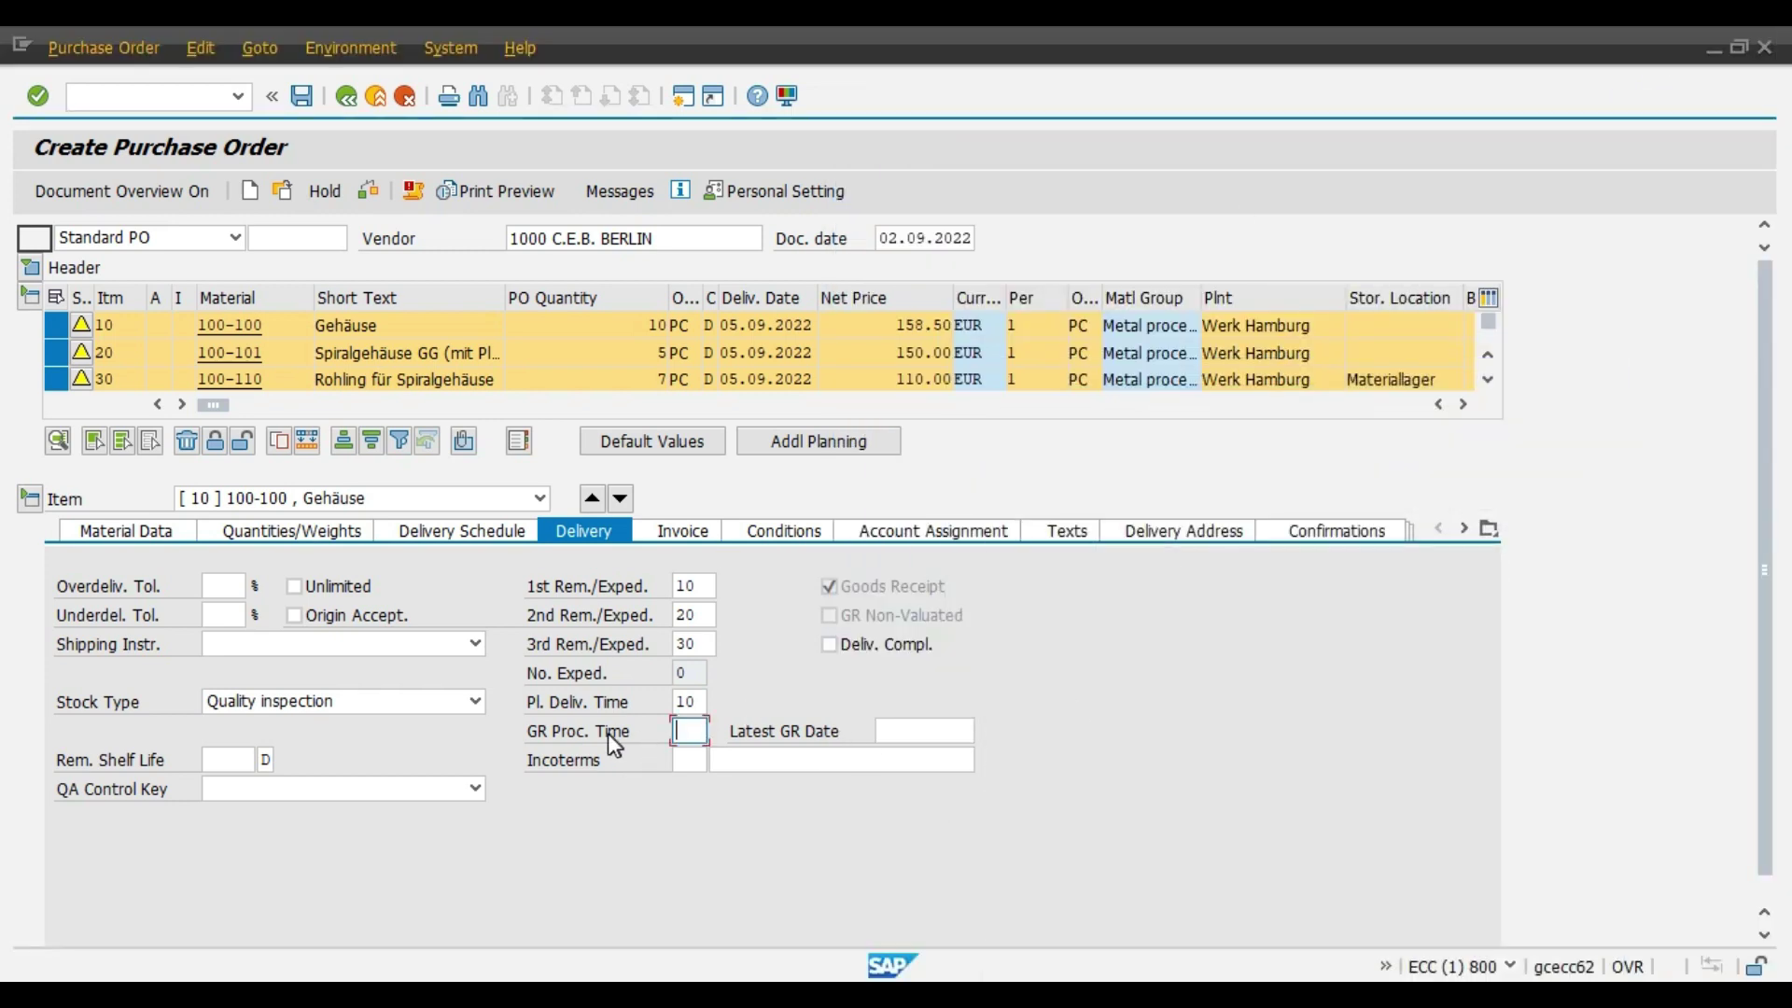
Run a Fast Change that sets the GR processing time to 5 for the selected items only.
click(308, 444)
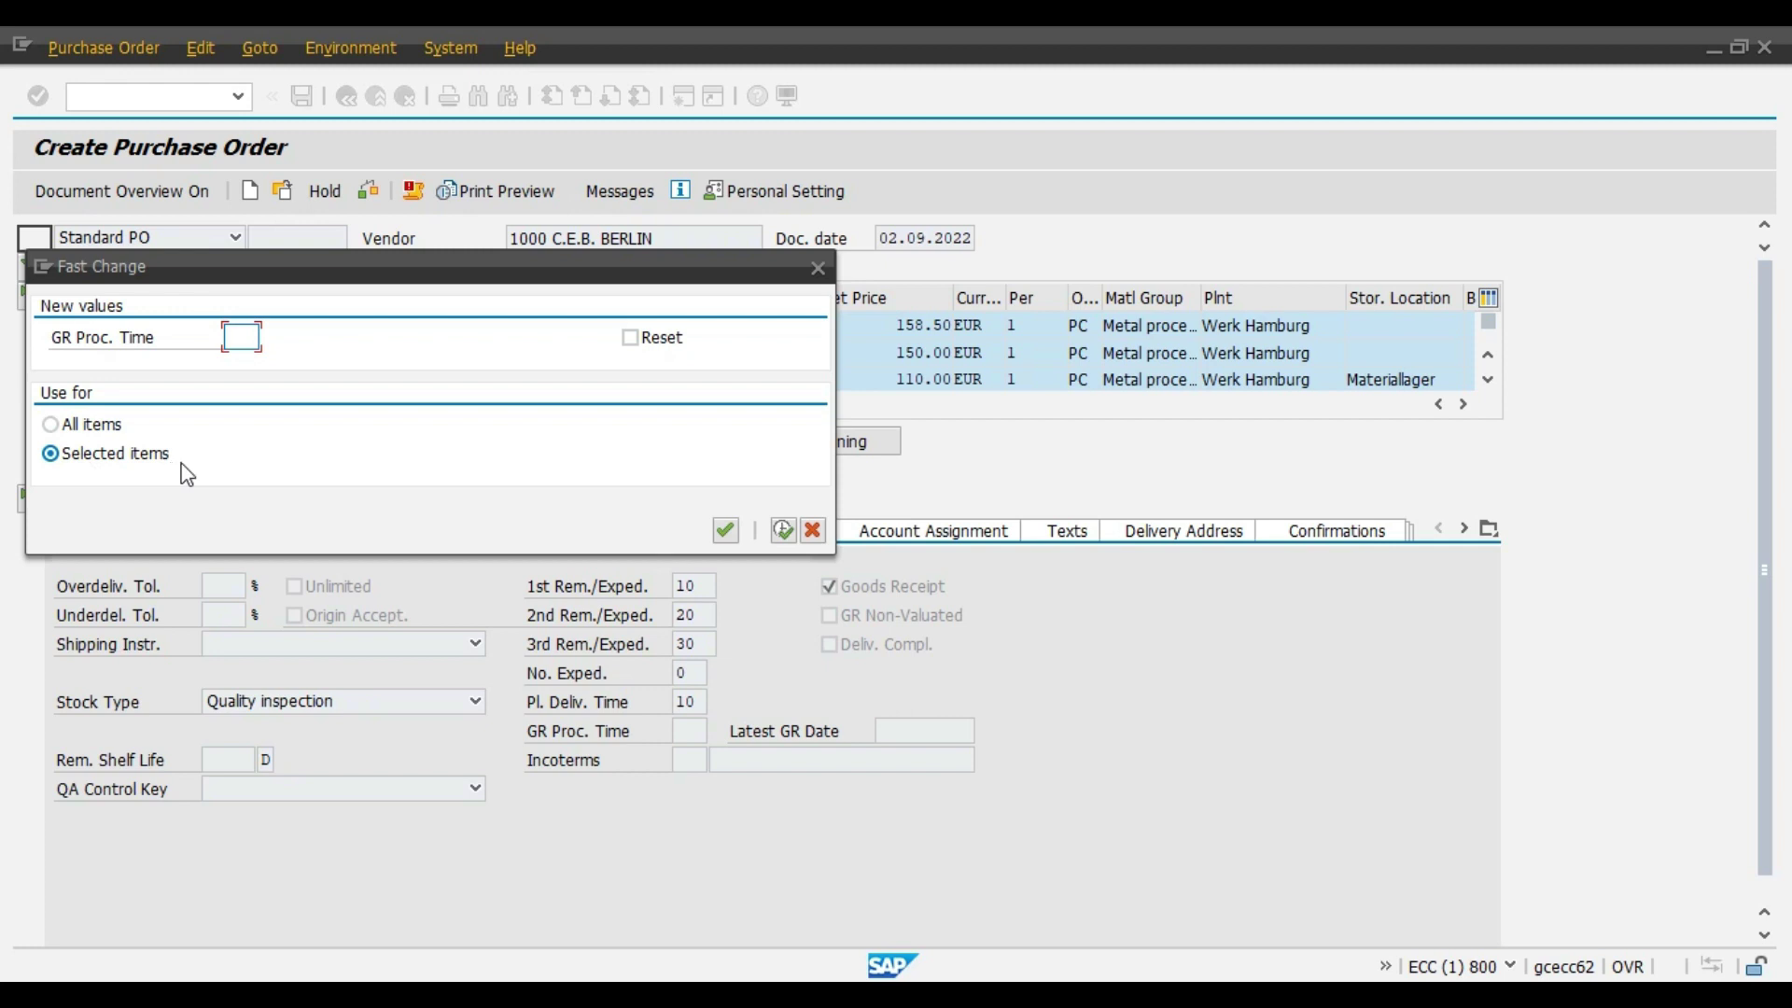
drag(243, 267, 263, 268)
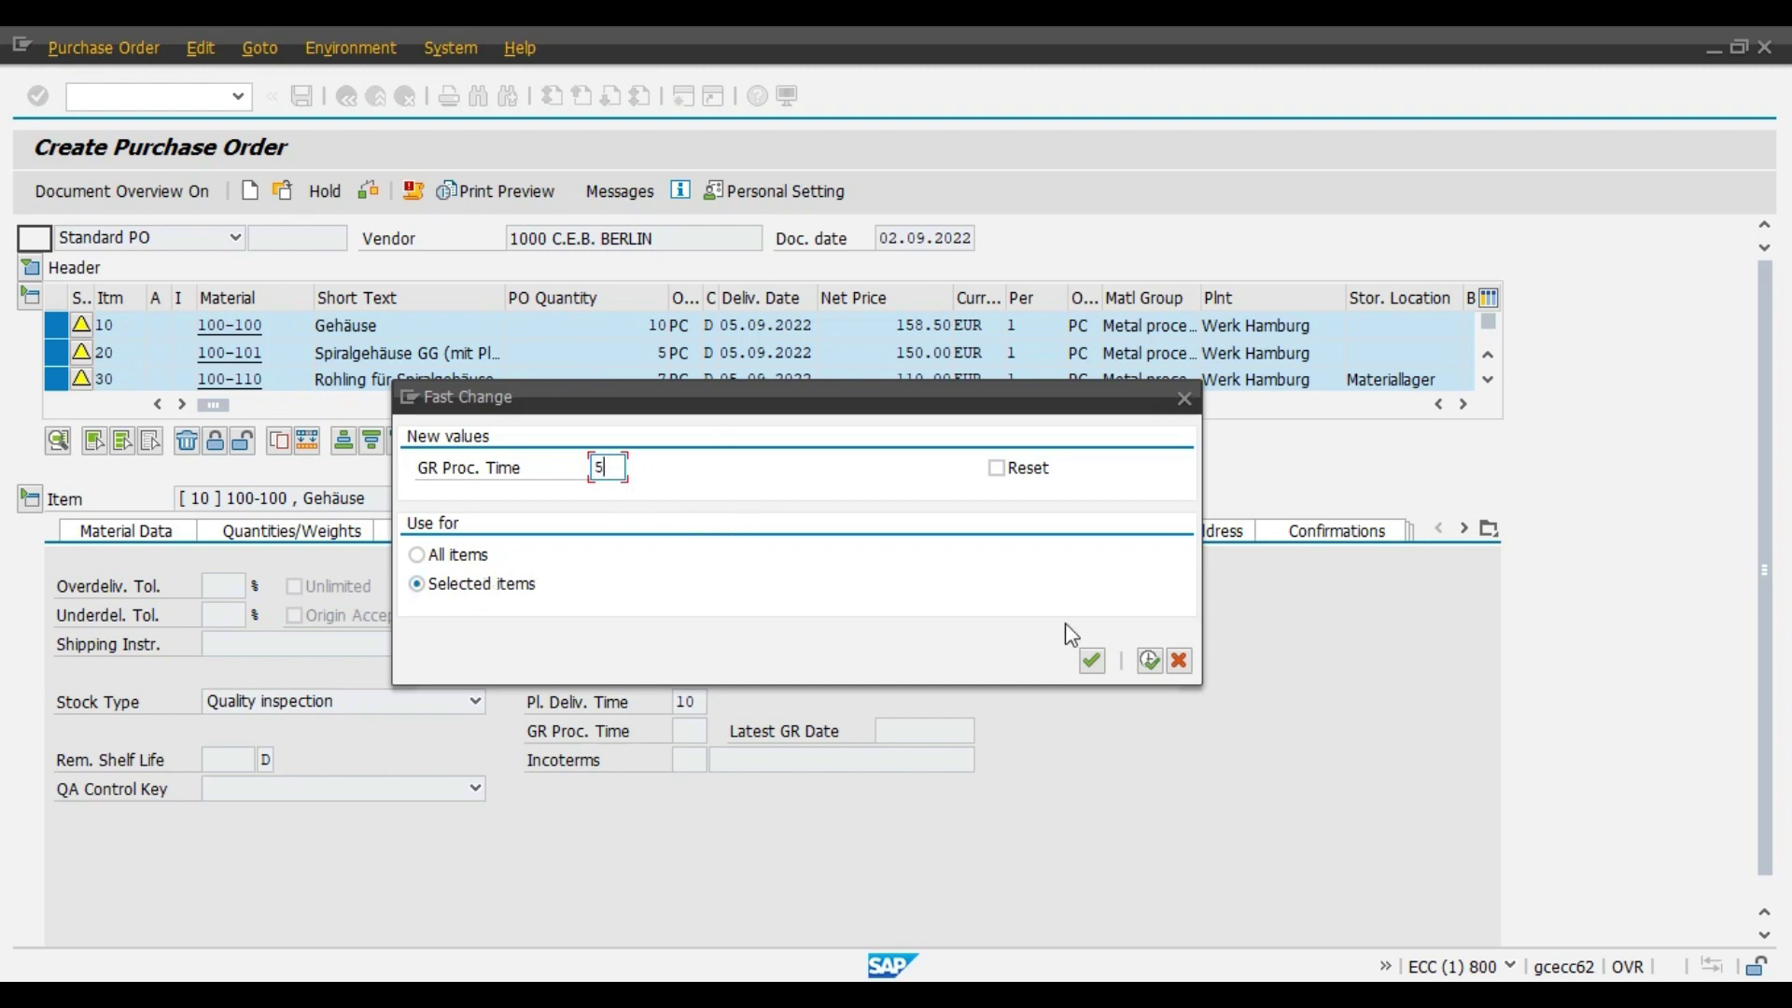
click(1151, 664)
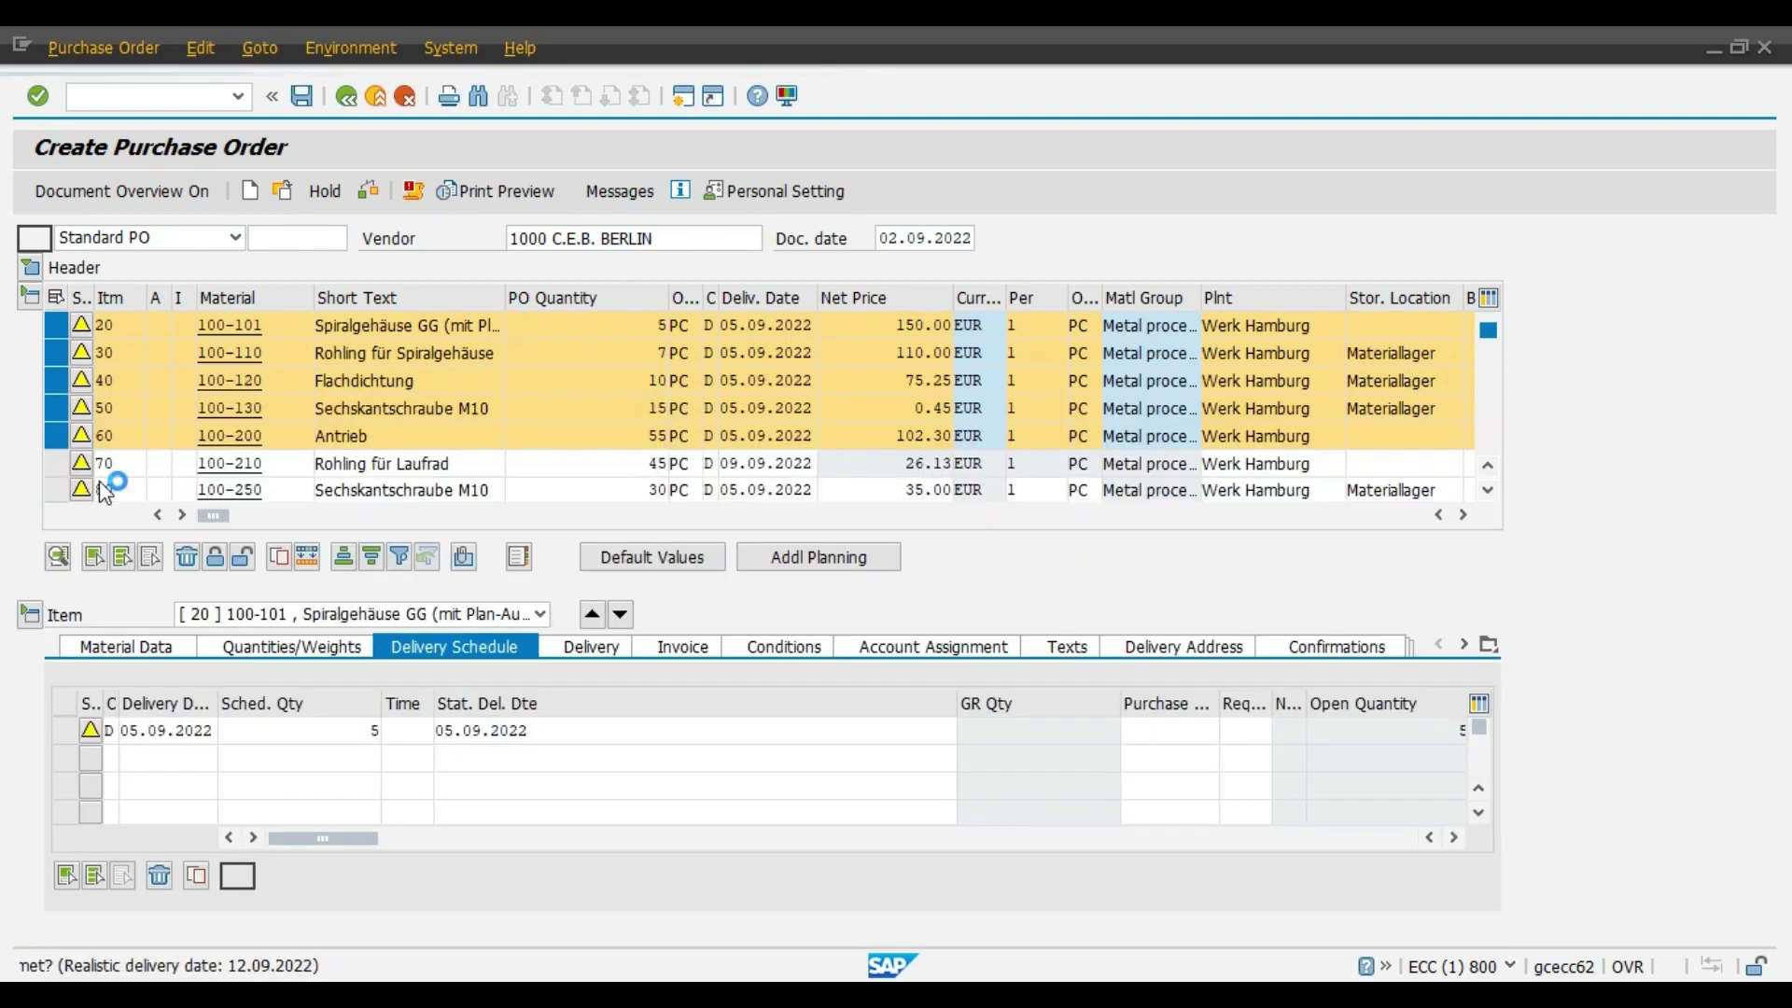
Open the delivery details of item 110 to check the GR processing time of an item outside the selection.
scroll(130, 471, down, 3)
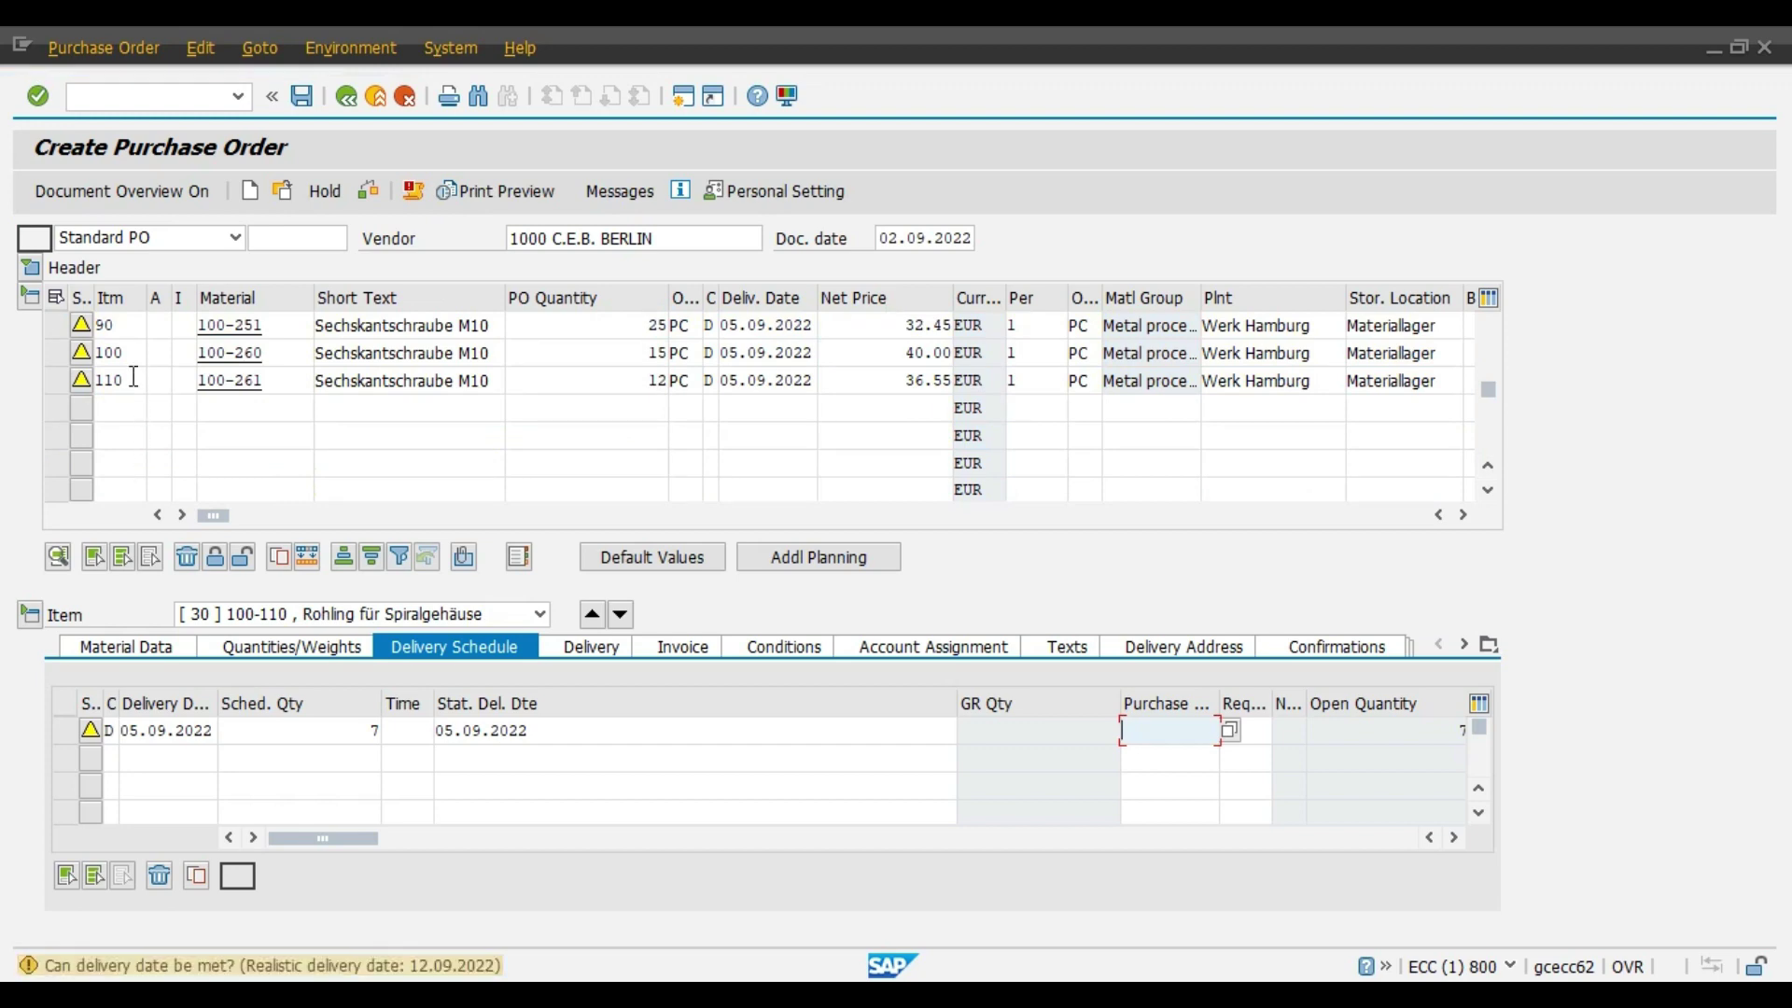
click(128, 377)
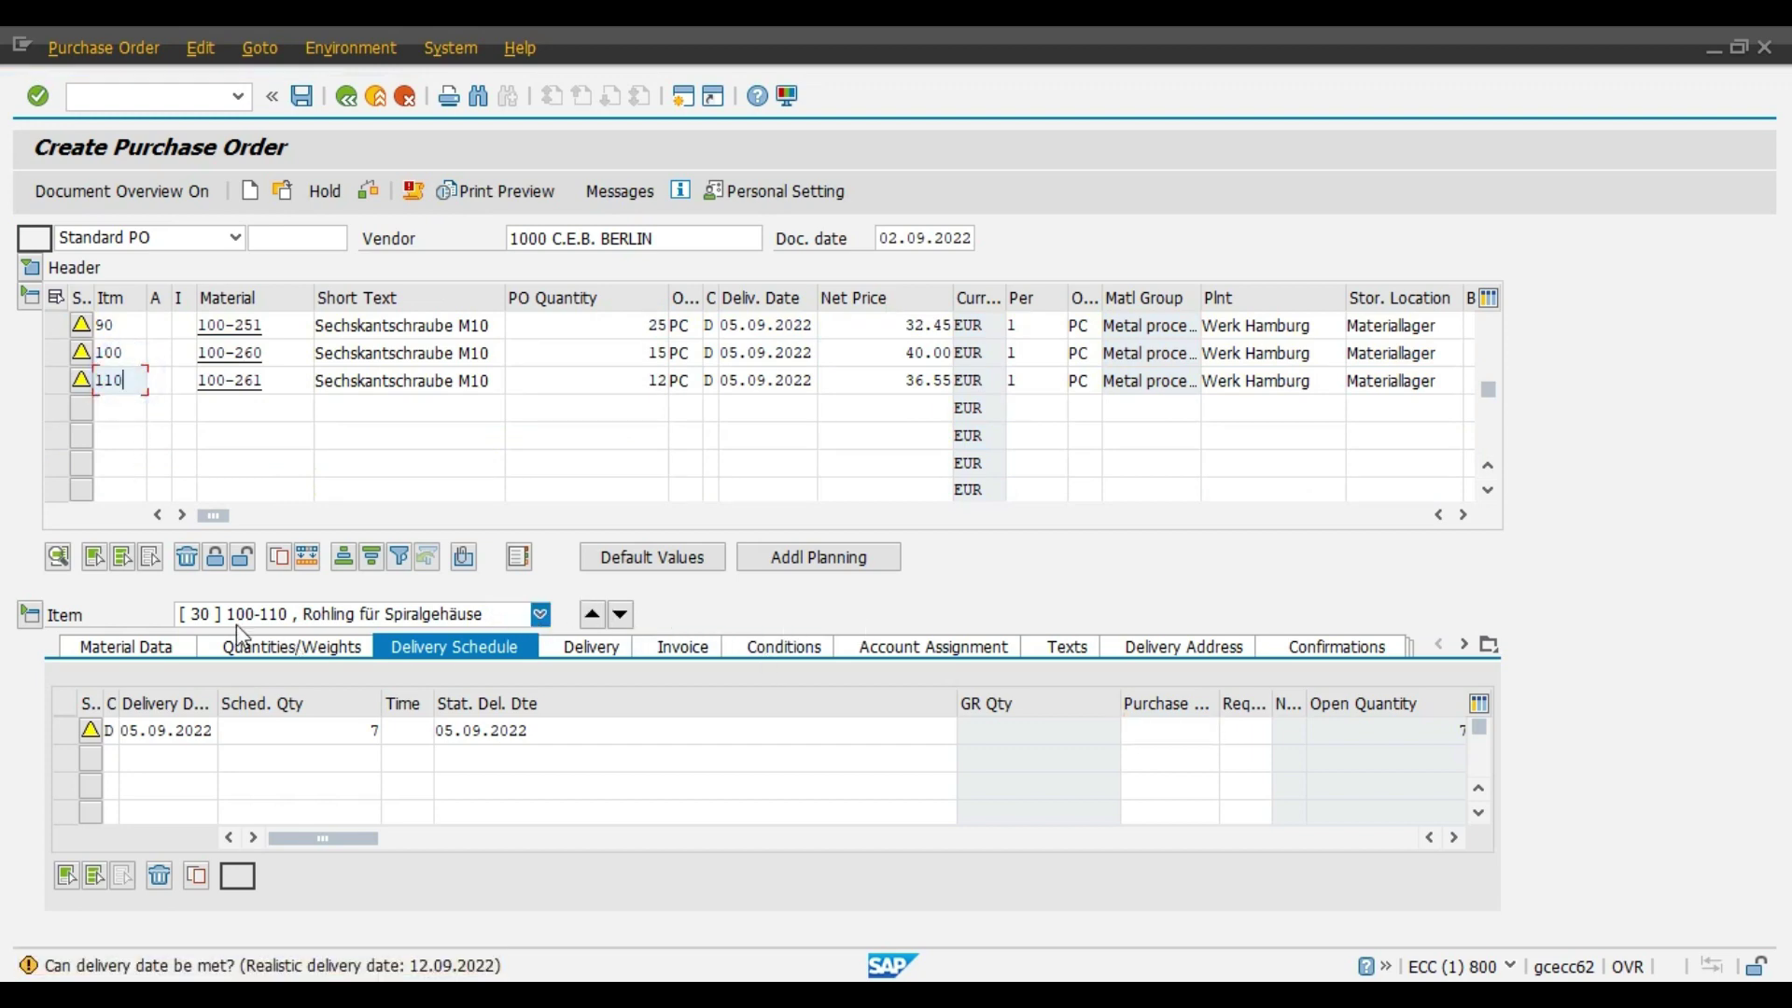
click(540, 614)
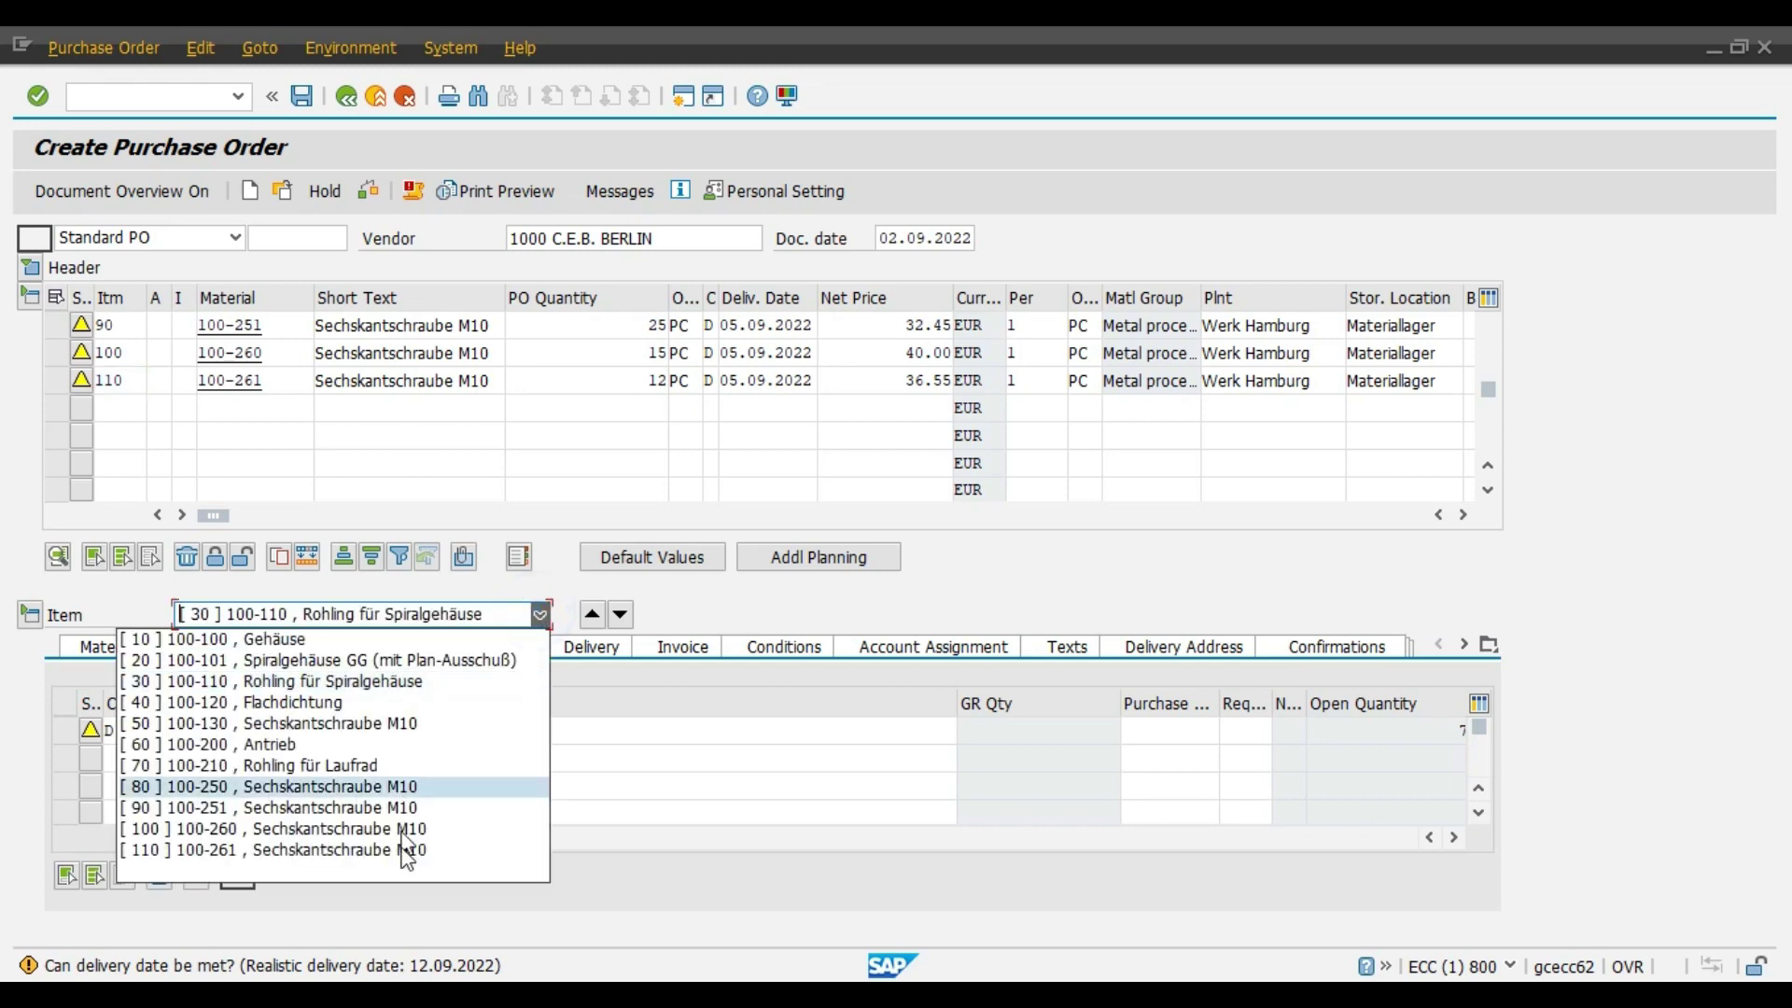
click(364, 850)
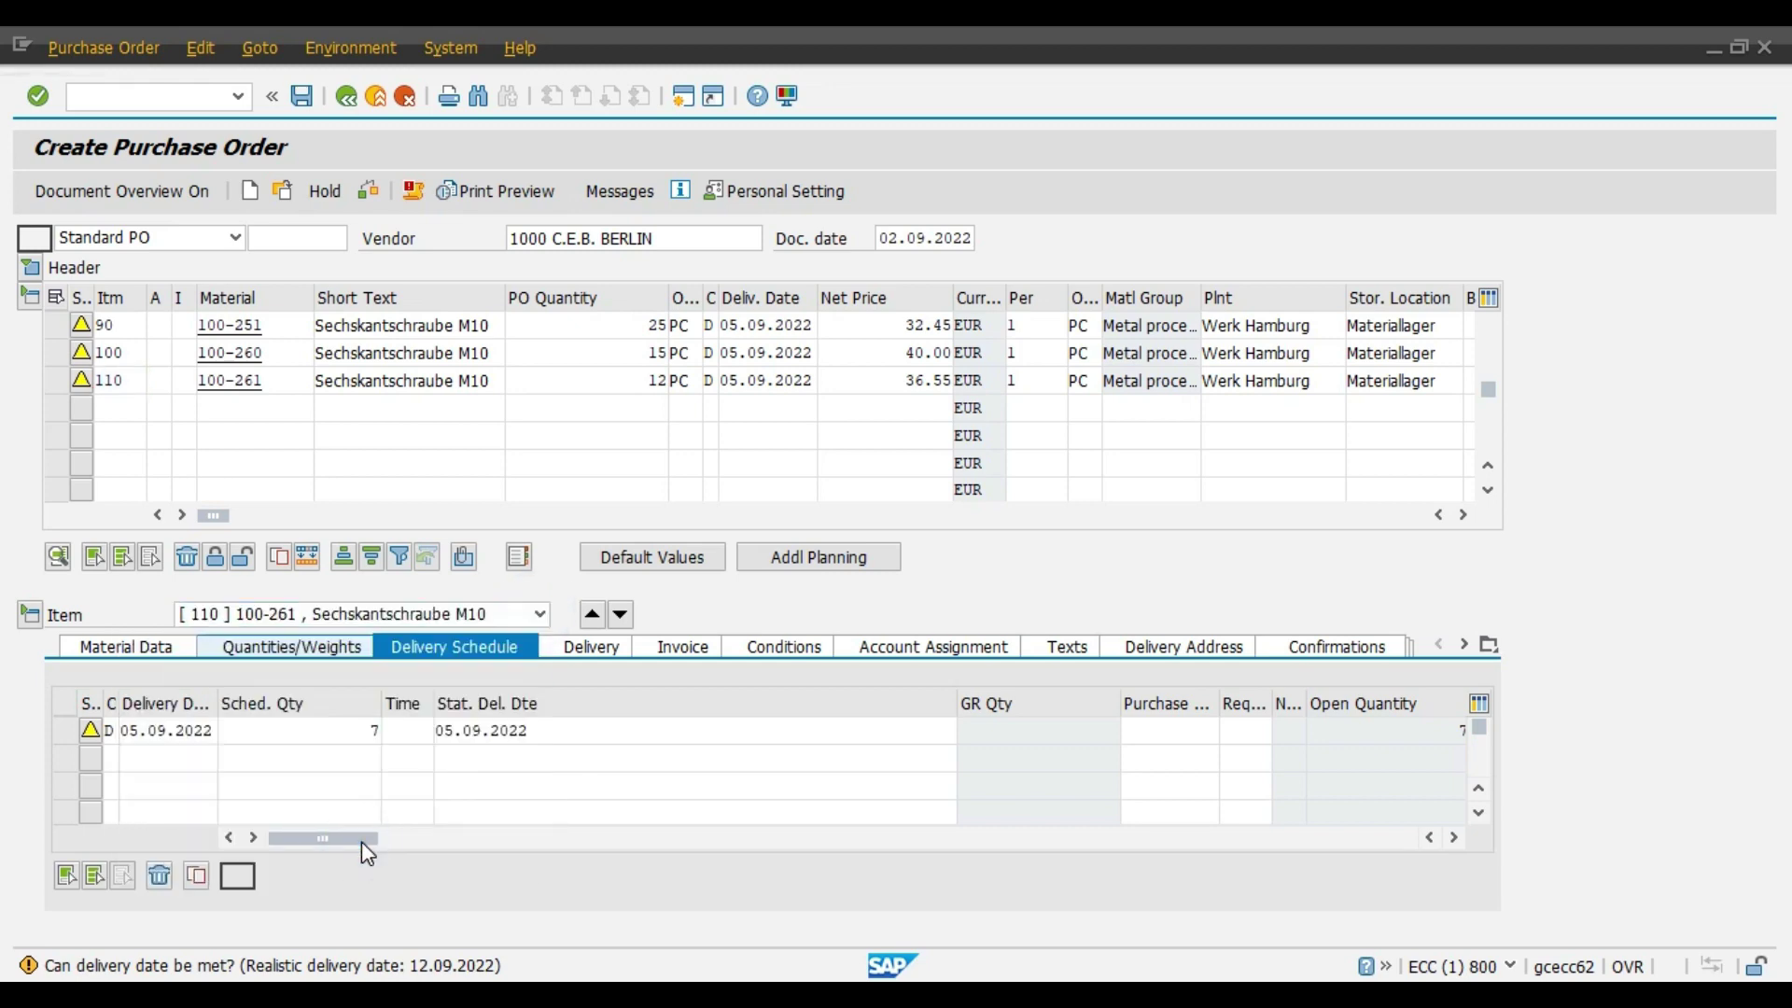
click(602, 648)
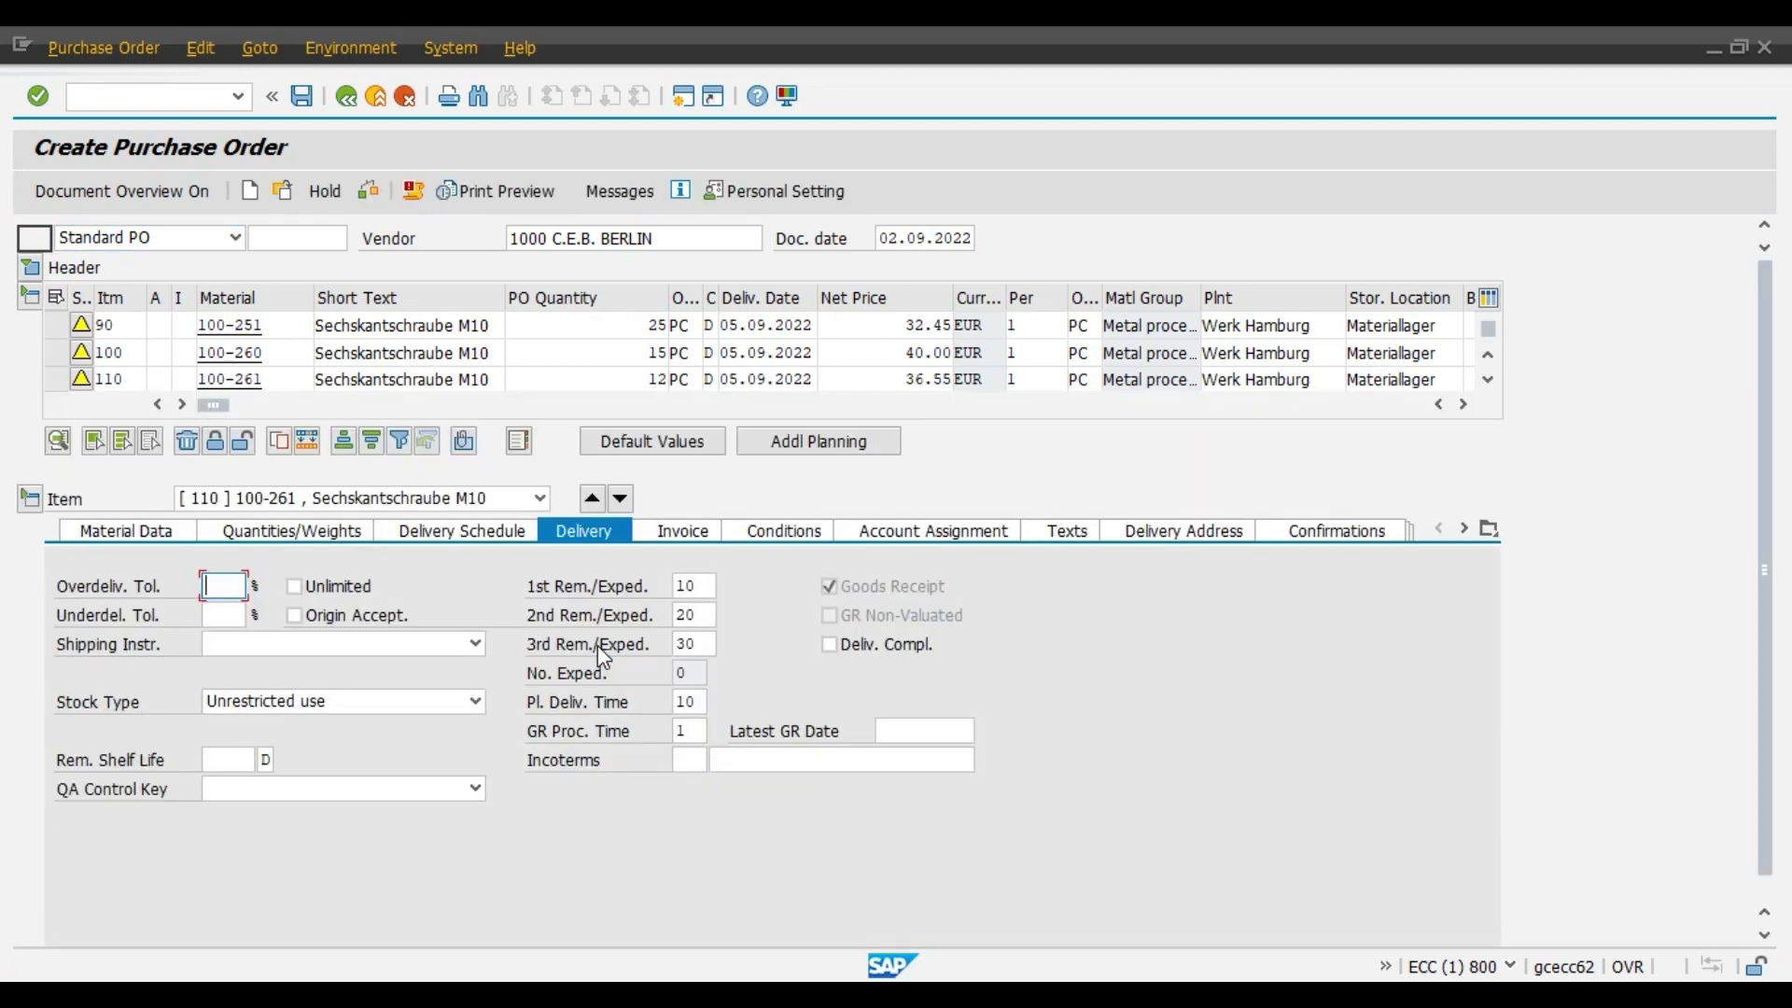
double_click(695, 731)
Switch to the Word document and go back to its beginning to review the Fast Change example.
key(alt+Tab)
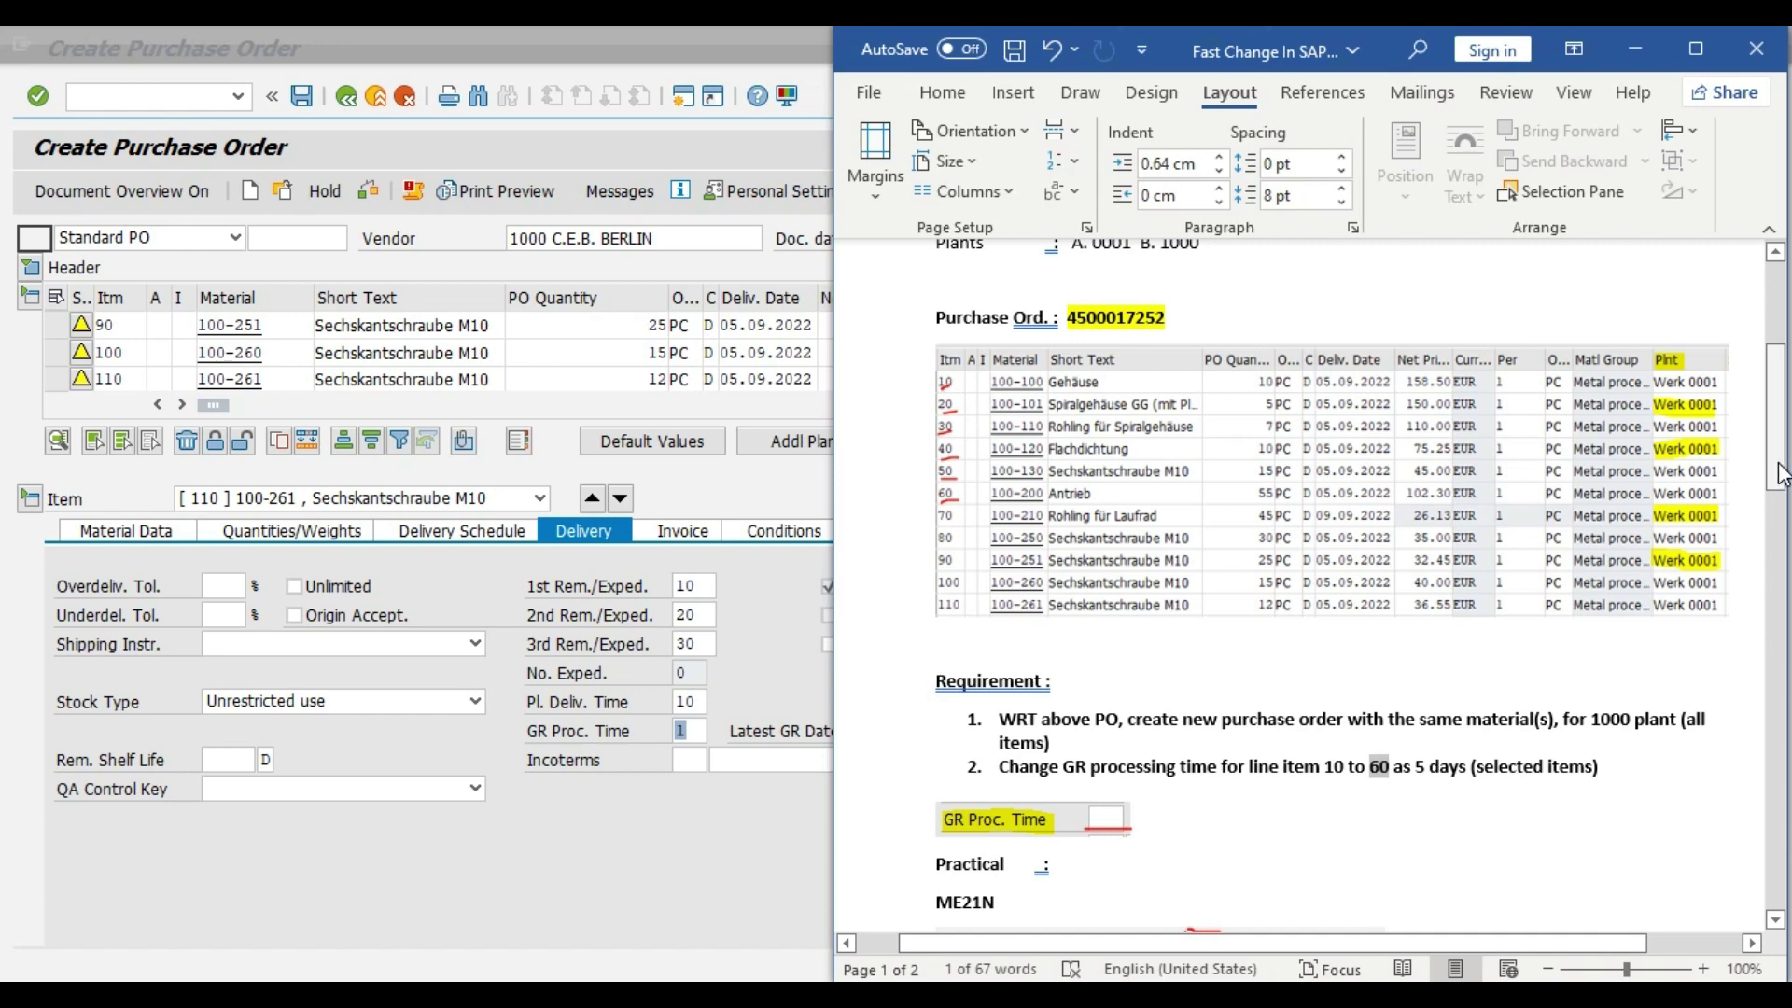
drag(1776, 464, 1776, 366)
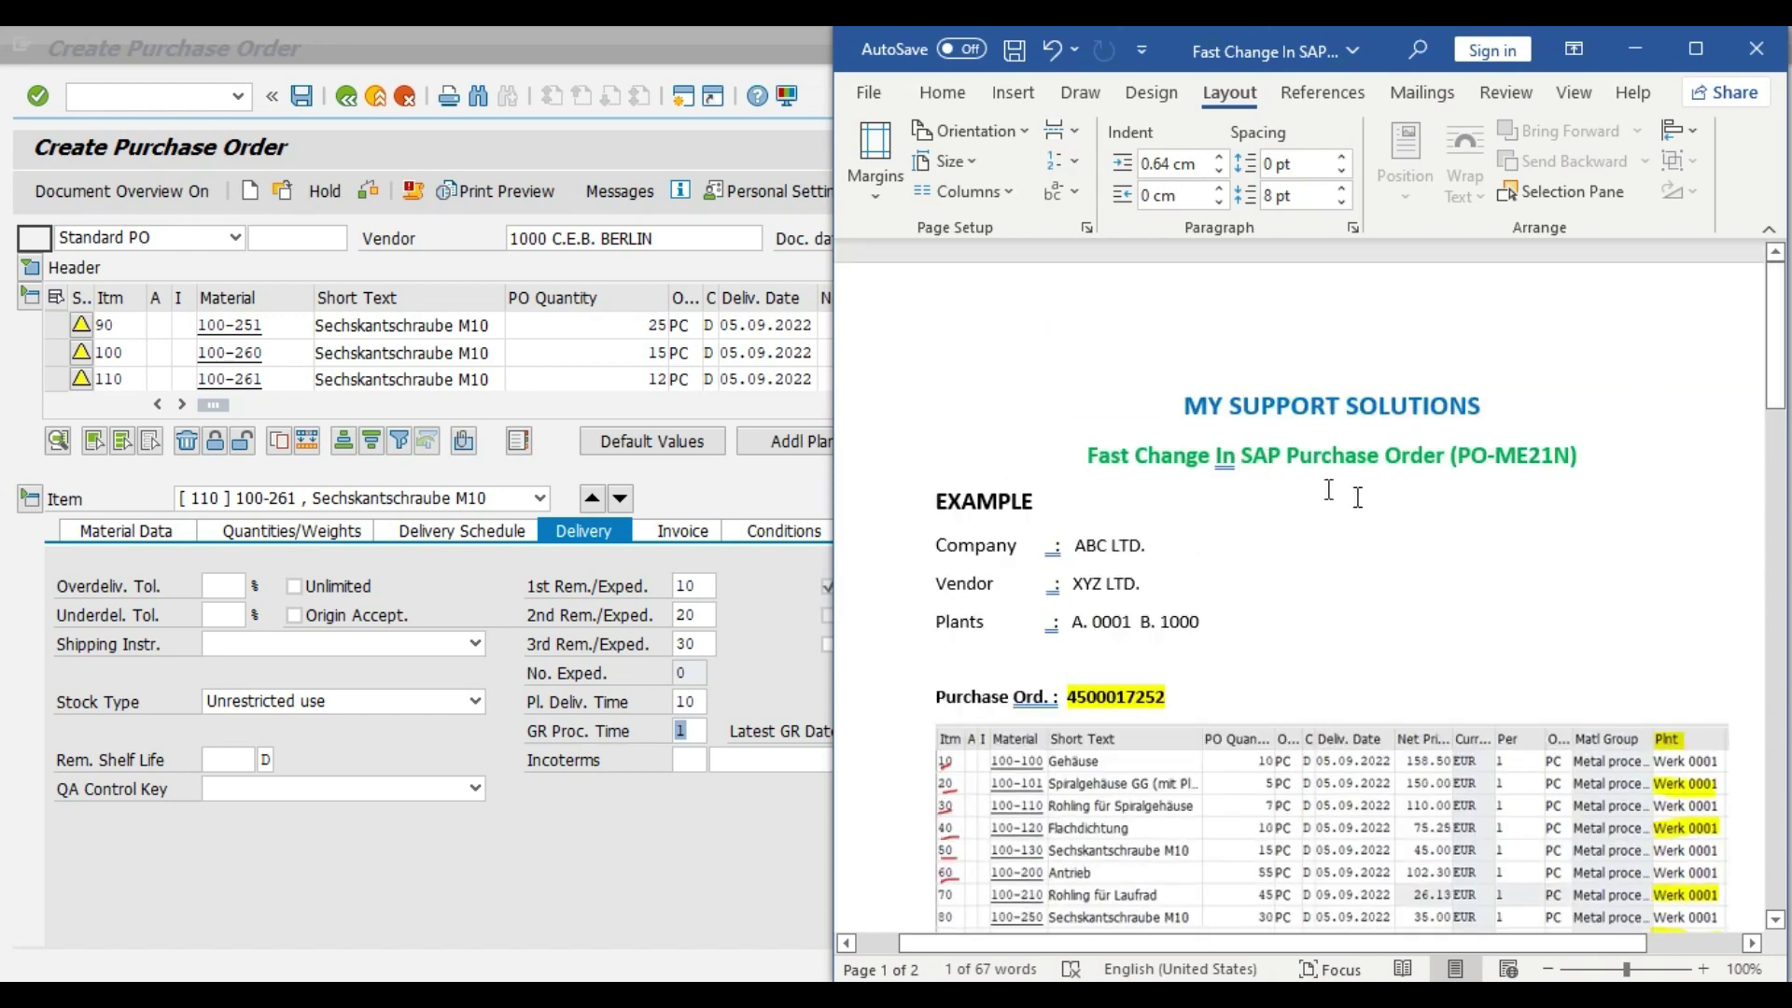